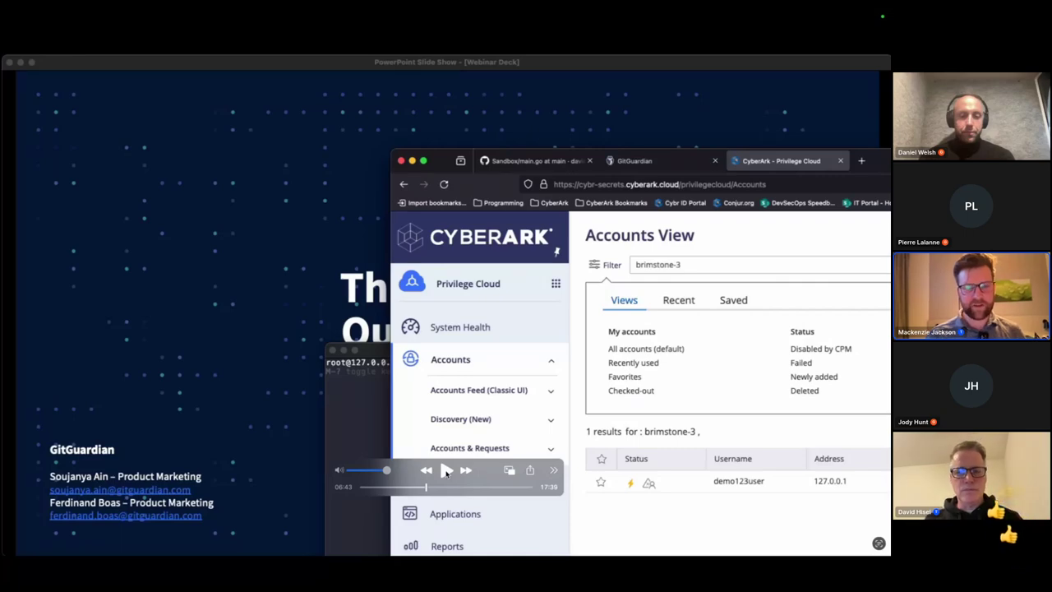
{"action": "left_click", "coordinate": [447, 470]}
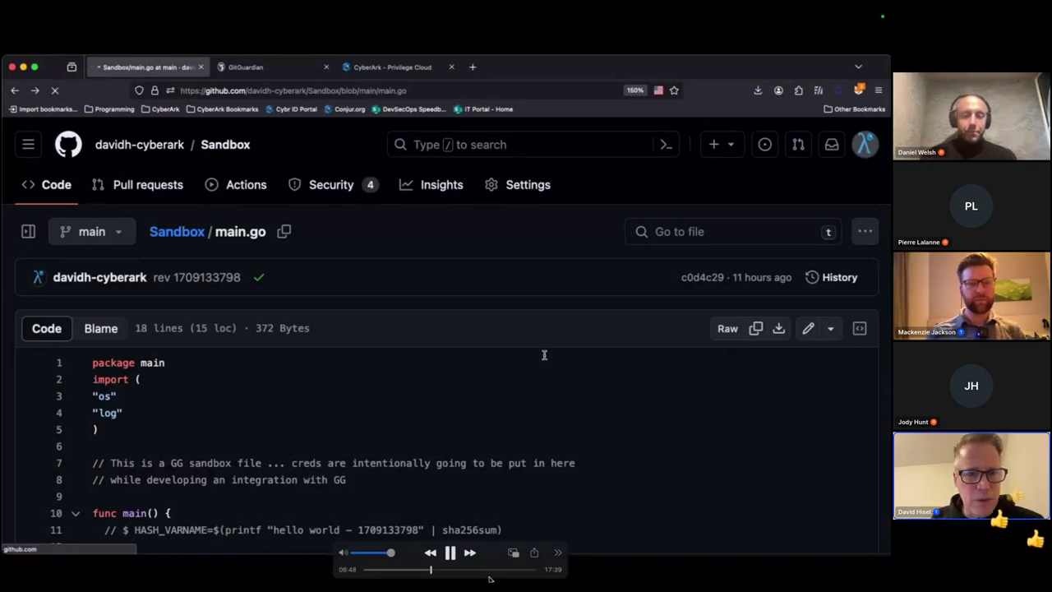
{"action": "left_click", "coordinate": [450, 557]}
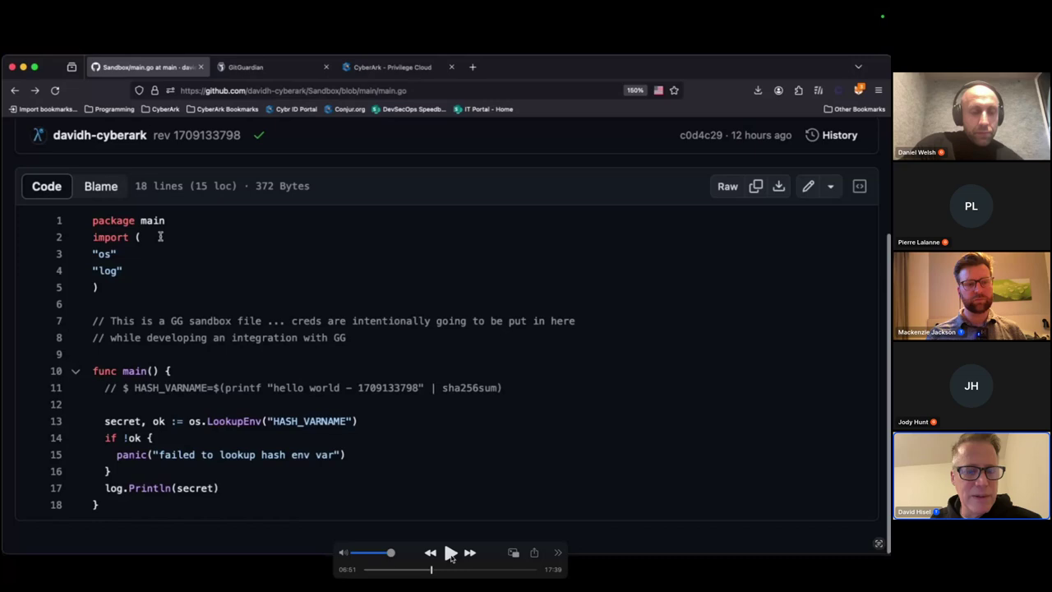
{"action": "left_click", "coordinate": [451, 554]}
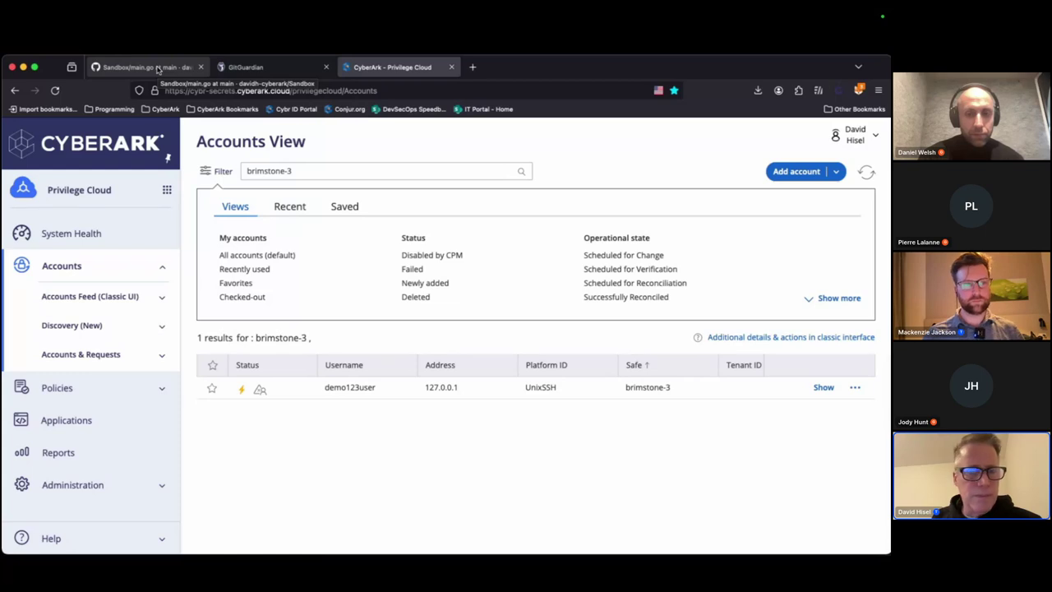
Step: View the overview of the demo123user account stored in the brimstone-3 safe and close its details
{"action": "left_click", "coordinate": [363, 388]}
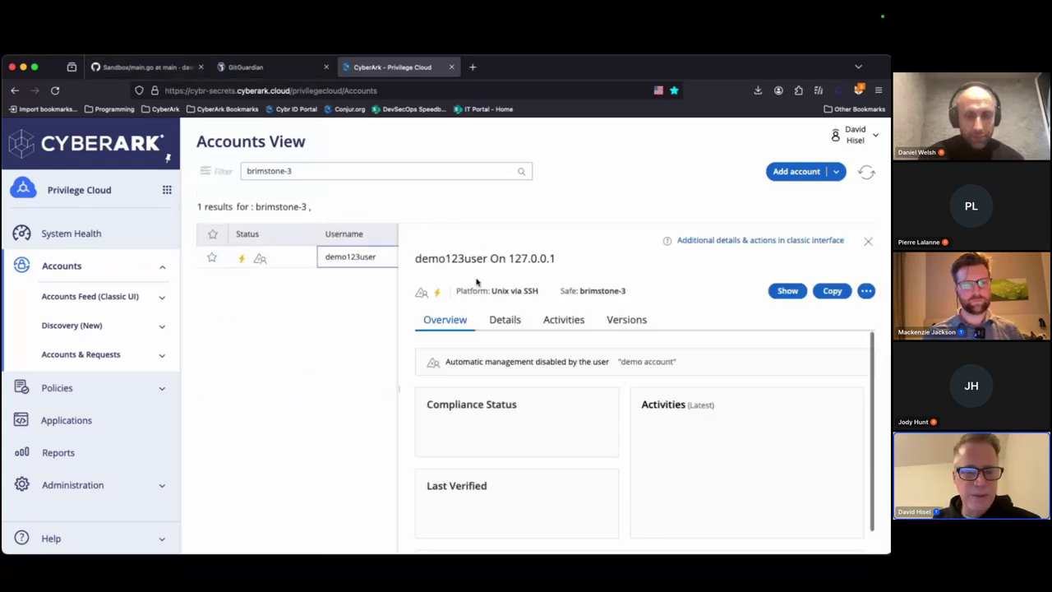
{"action": "left_click", "coordinate": [874, 243]}
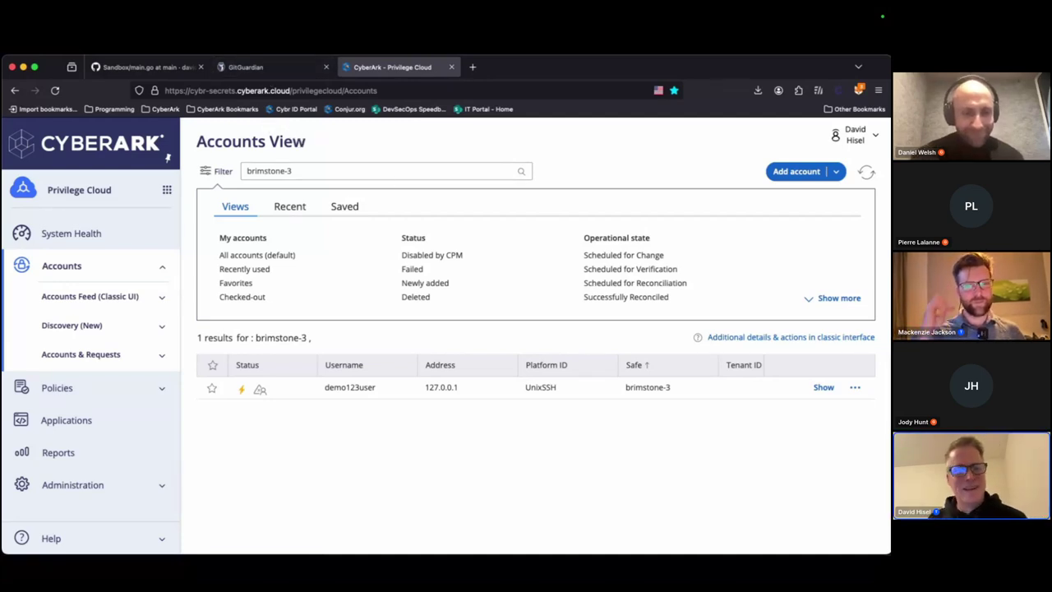
Step: Switch to the terminal and query all rows of the safe_hashes table in the brimstone database
{"action": "key", "text": "super+Tab"}
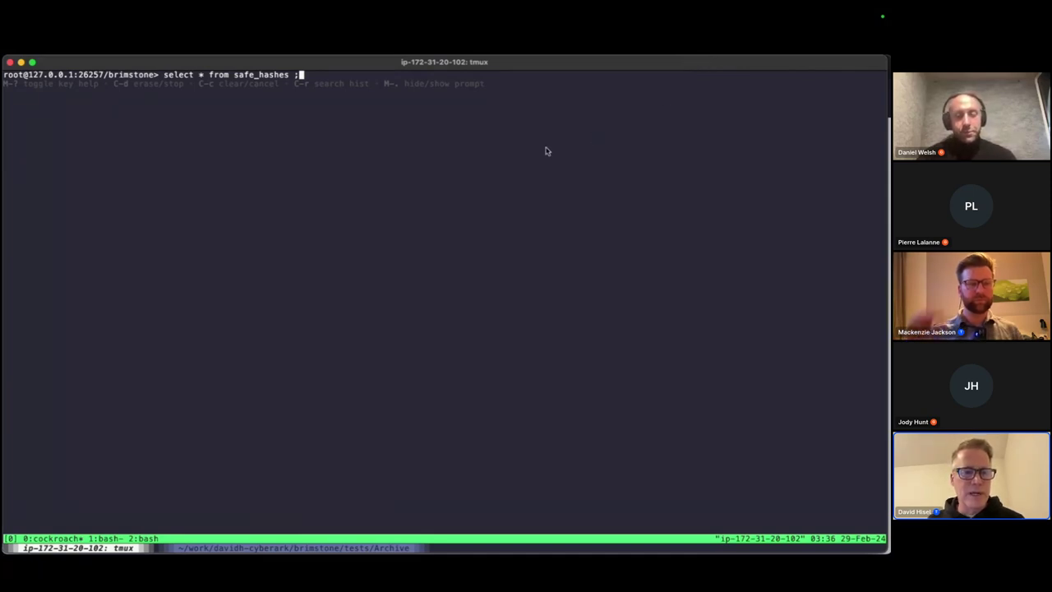
{"action": "key", "text": "Return"}
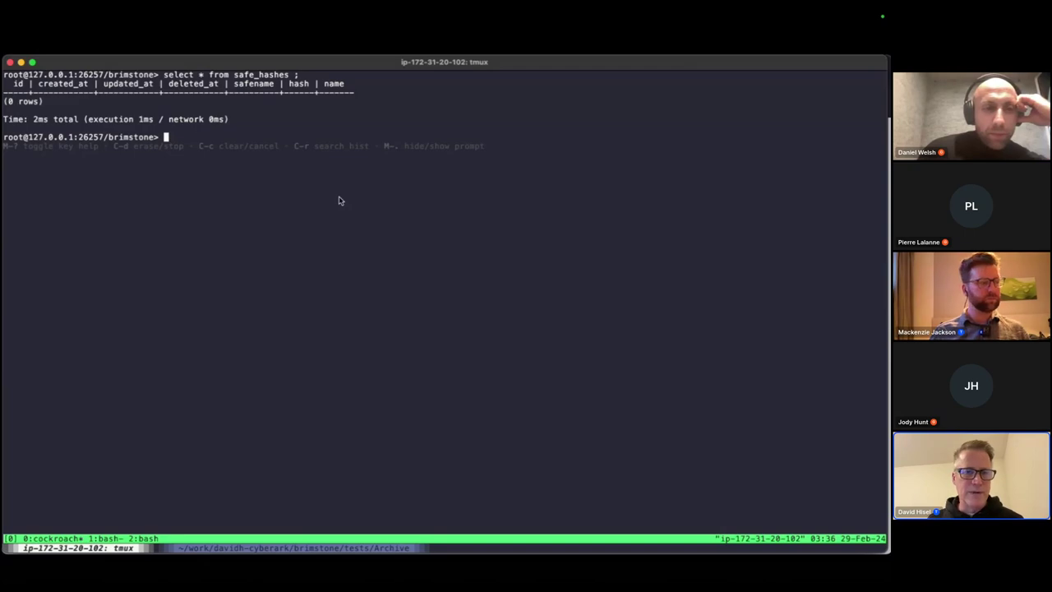
Step: Run bin/local-launch-hailstone.sh with bash from the cyberark-gitguardian-hmsl-remediation-integration-service directory
{"action": "key", "text": "ctrl+b"}
{"action": "key", "text": "n"}
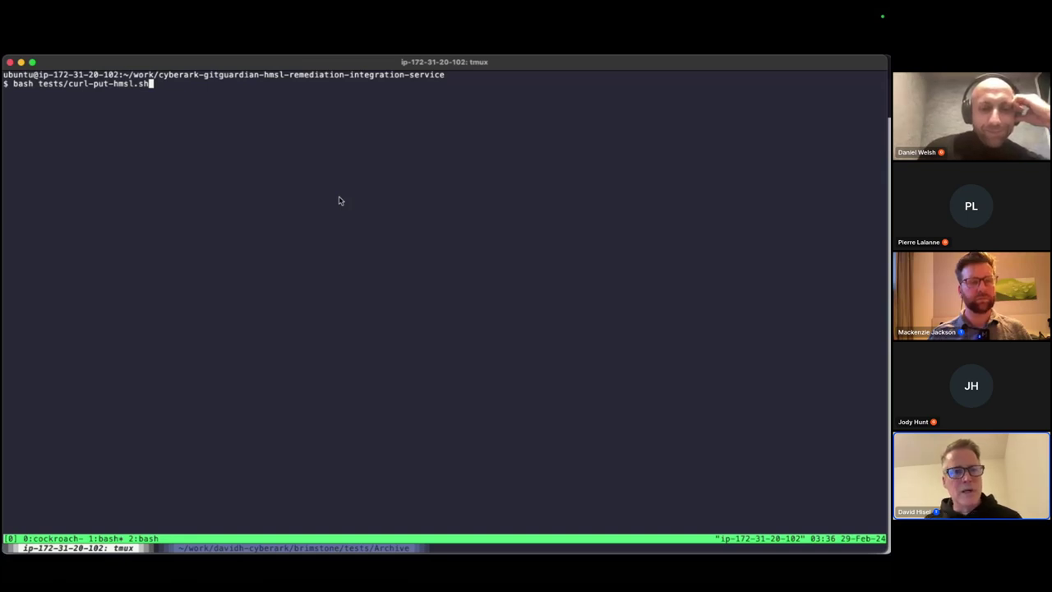
{"action": "key", "text": "ctrl+b"}
{"action": "key", "text": "n"}
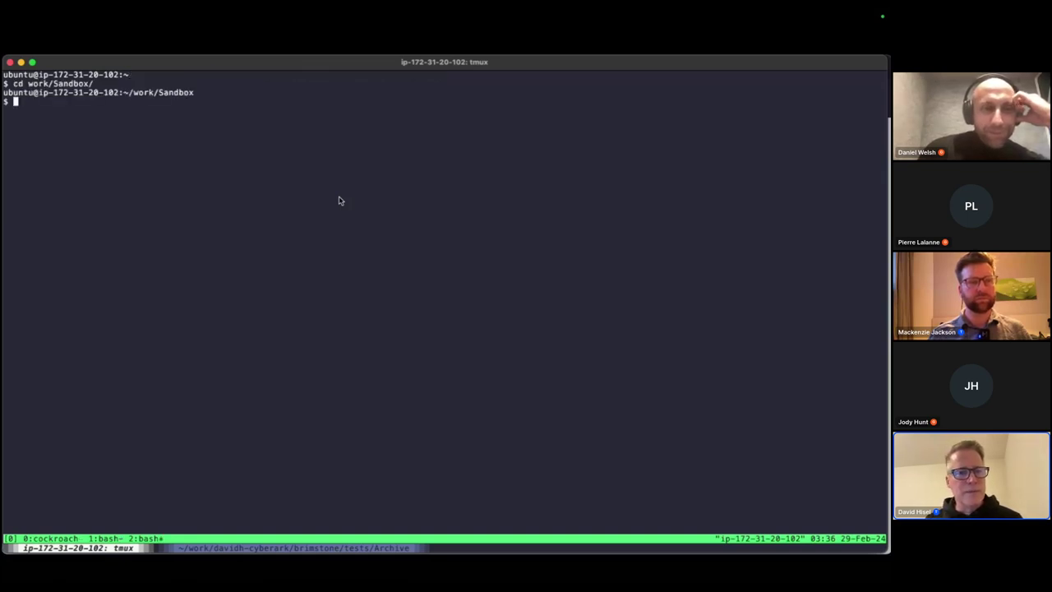
{"action": "key", "text": "ctrl+b"}
{"action": "key", "text": "p"}
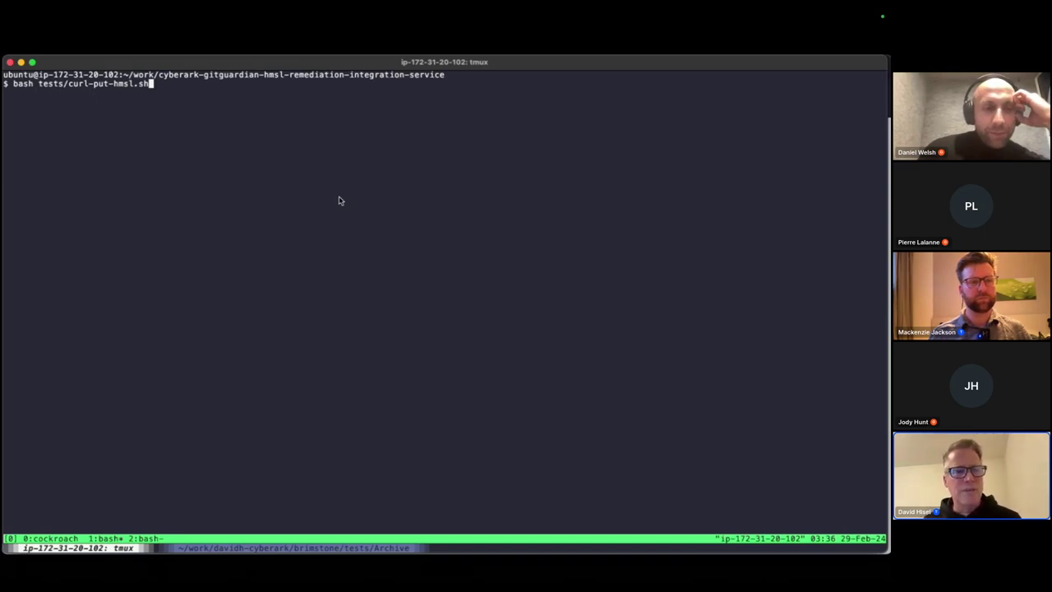
{"action": "key", "text": "ctrl+u"}
{"action": "type", "text": "bas"}
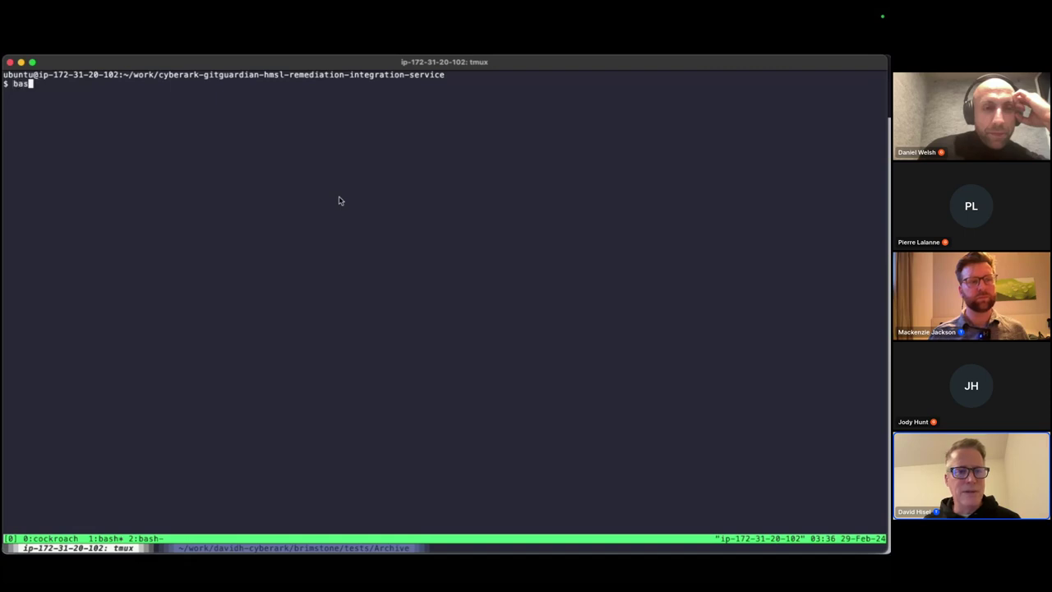
{"action": "type", "text": "h bin/local-launch-hailstone.sh"}
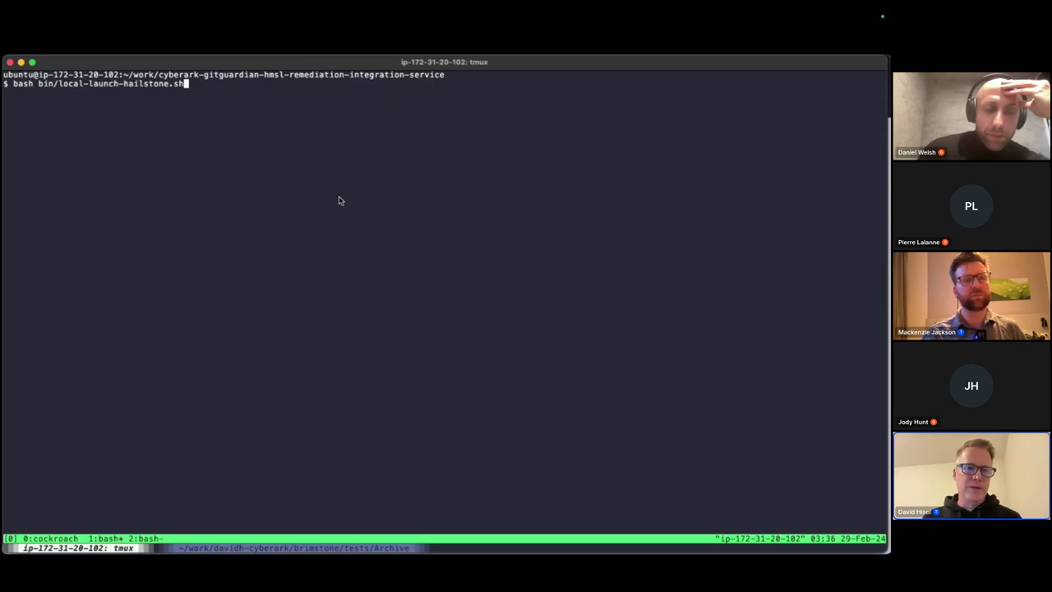
{"action": "key", "text": "Return"}
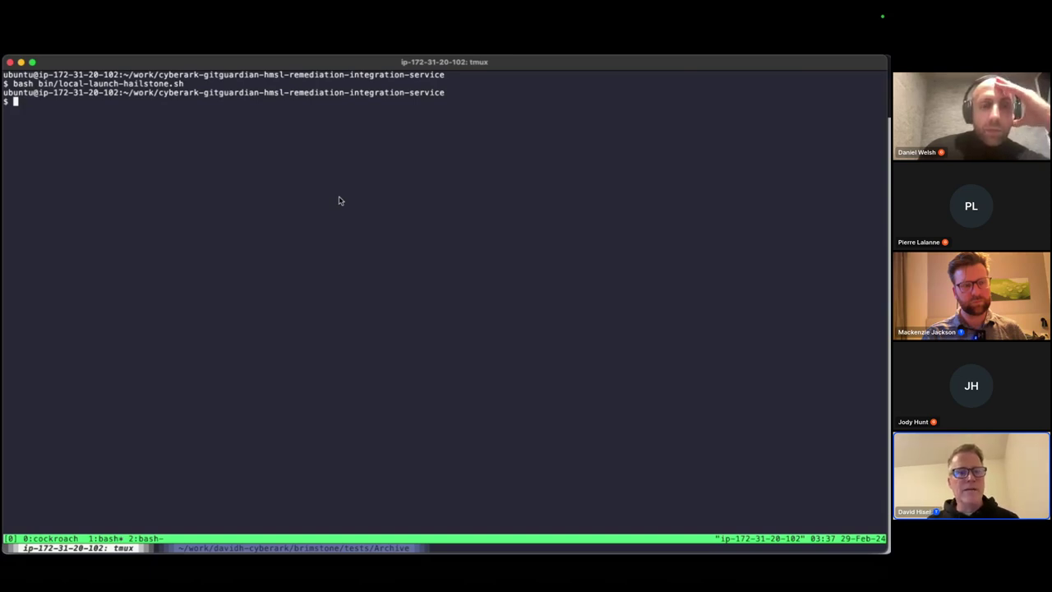
Step: Return to the database session in the cockroach window and repeat the select * from safe_hashes query
{"action": "key", "text": "ctrl+b"}
{"action": "key", "text": "0"}
{"action": "key", "text": "Up"}
{"action": "key", "text": "Return"}
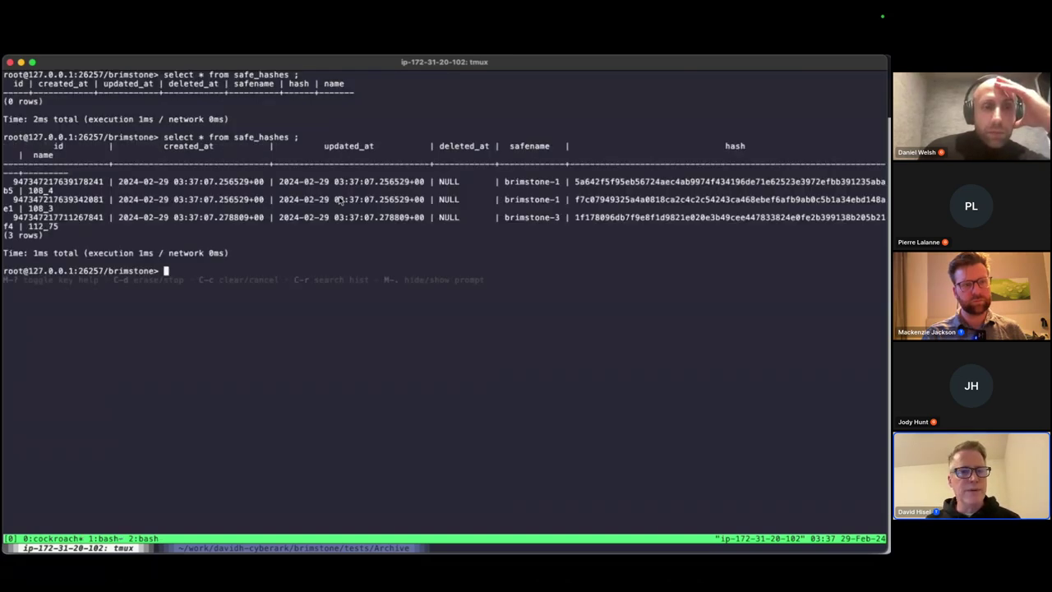
Step: Highlight the brimstone-1 and brimstone-3 entries in the query output to examine which safe each hash comes from
{"action": "double_click", "coordinate": [549, 200]}
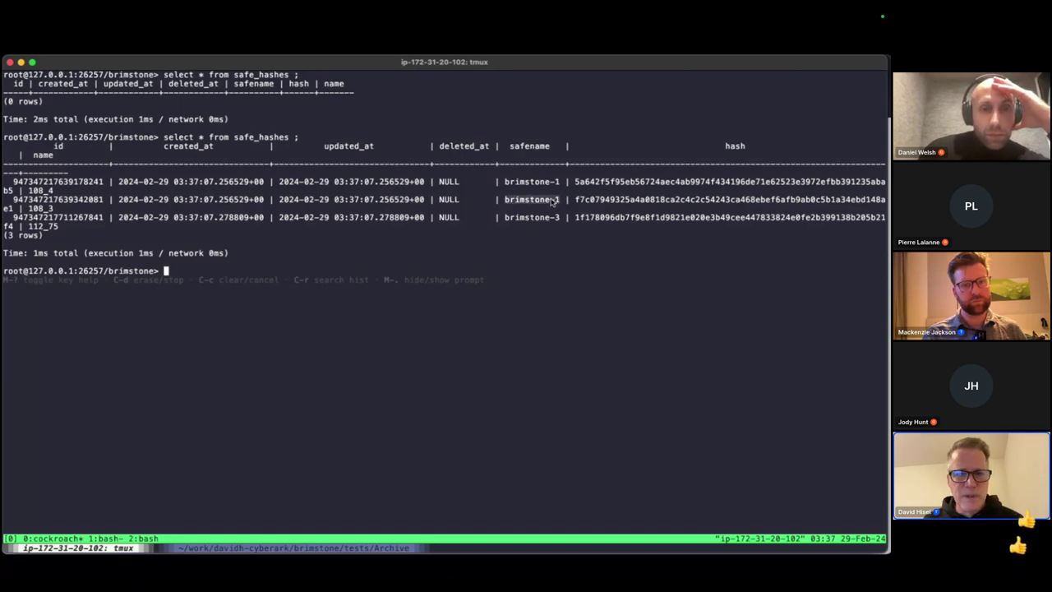
{"action": "double_click", "coordinate": [546, 182]}
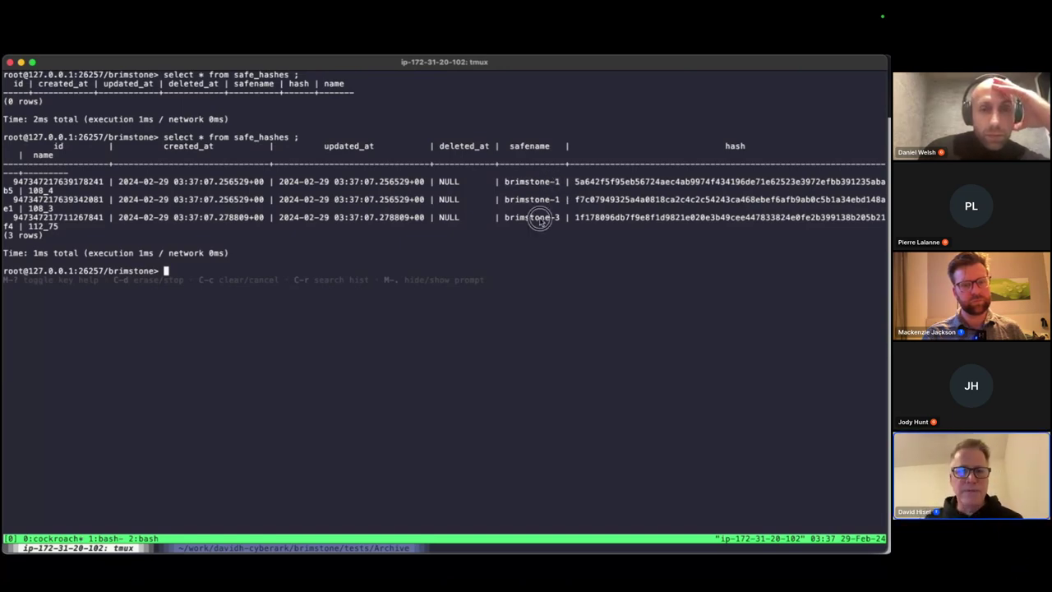
{"action": "triple_click", "coordinate": [541, 218]}
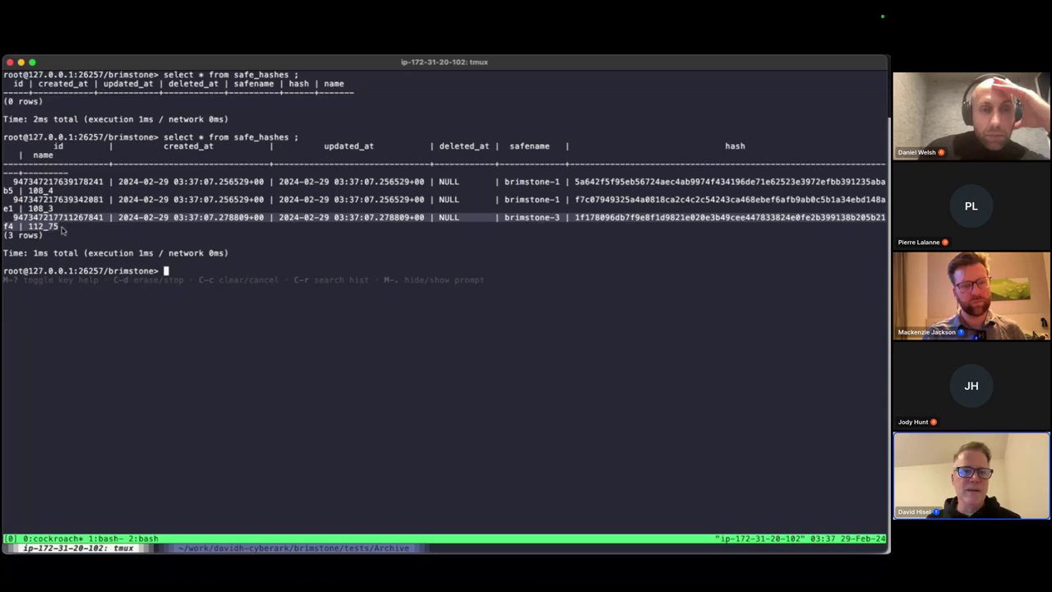
{"action": "left_click", "coordinate": [553, 222]}
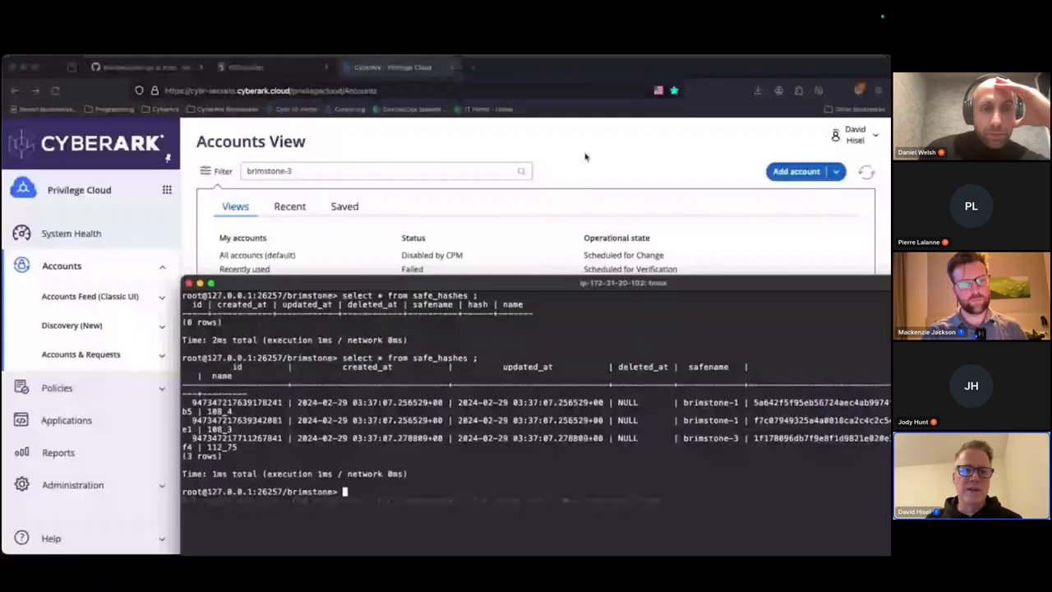
Step: Switch to the PowerPoint slide show and go back to the slide "Has My Secret Leaked??! – CyberArk Integration"
{"action": "left_click", "coordinate": [586, 156]}
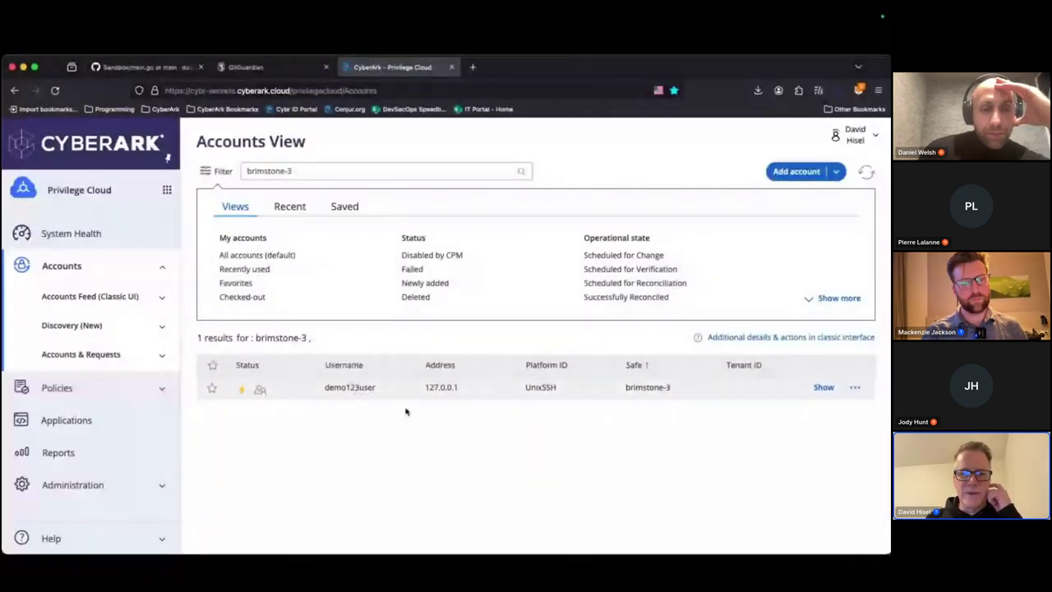
{"action": "key", "text": "super+Tab"}
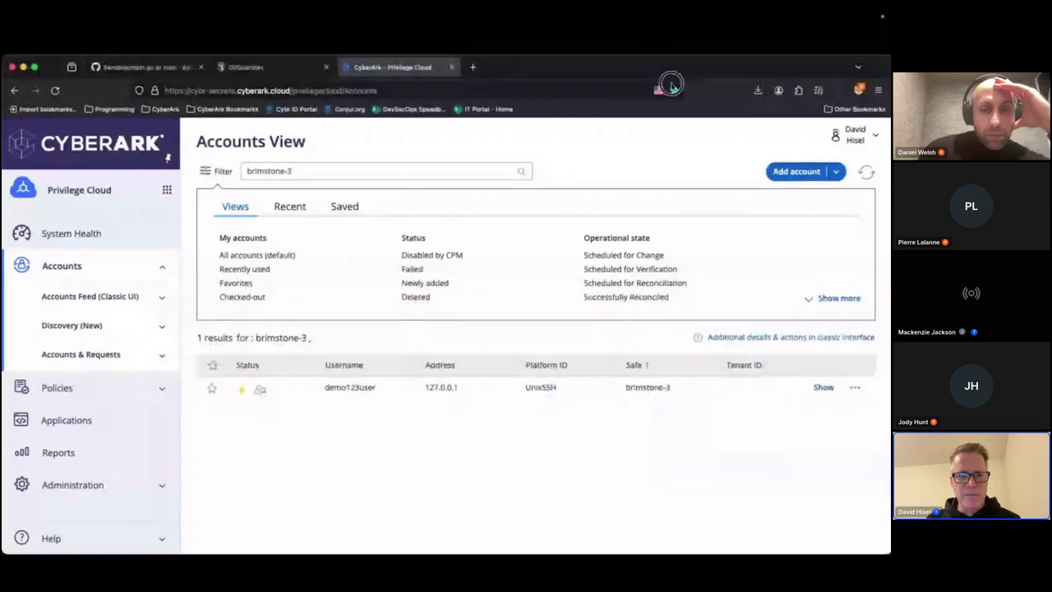
{"action": "left_click", "coordinate": [668, 69]}
{"action": "left_click", "coordinate": [670, 68]}
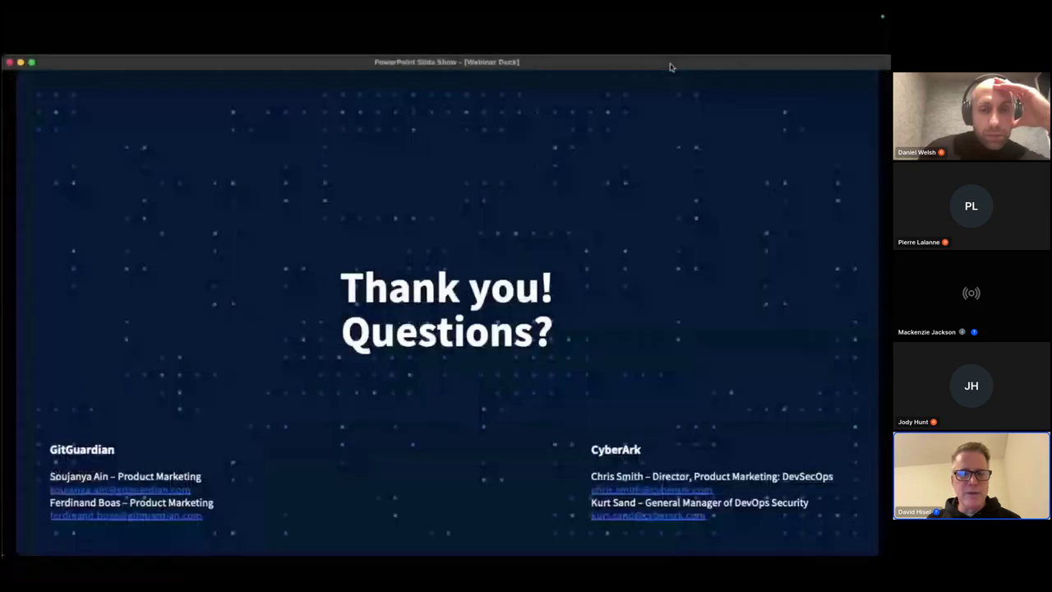
{"action": "key", "text": "Left"}
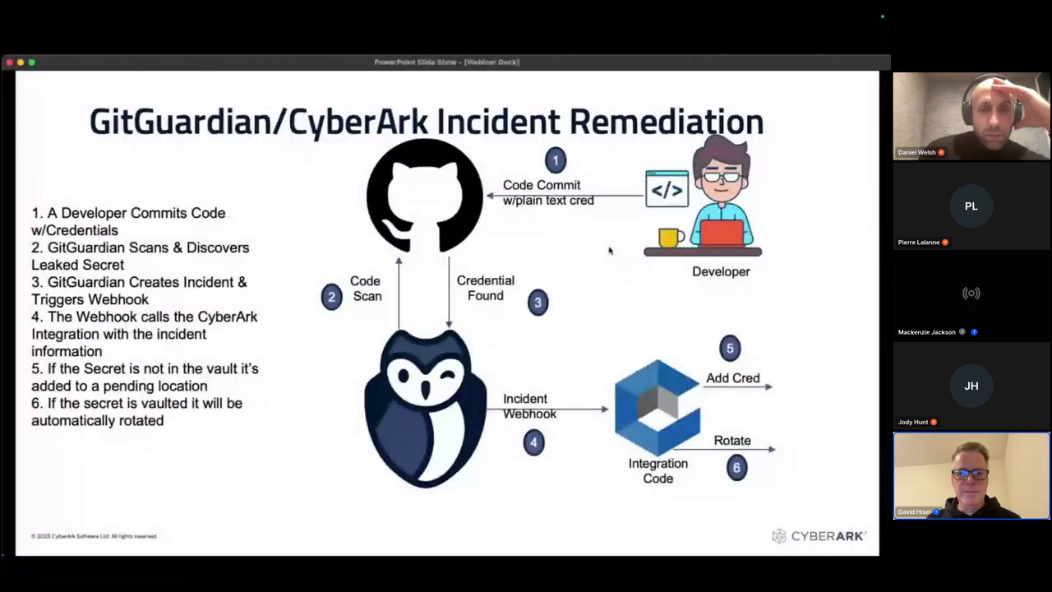
{"action": "key", "text": "Left"}
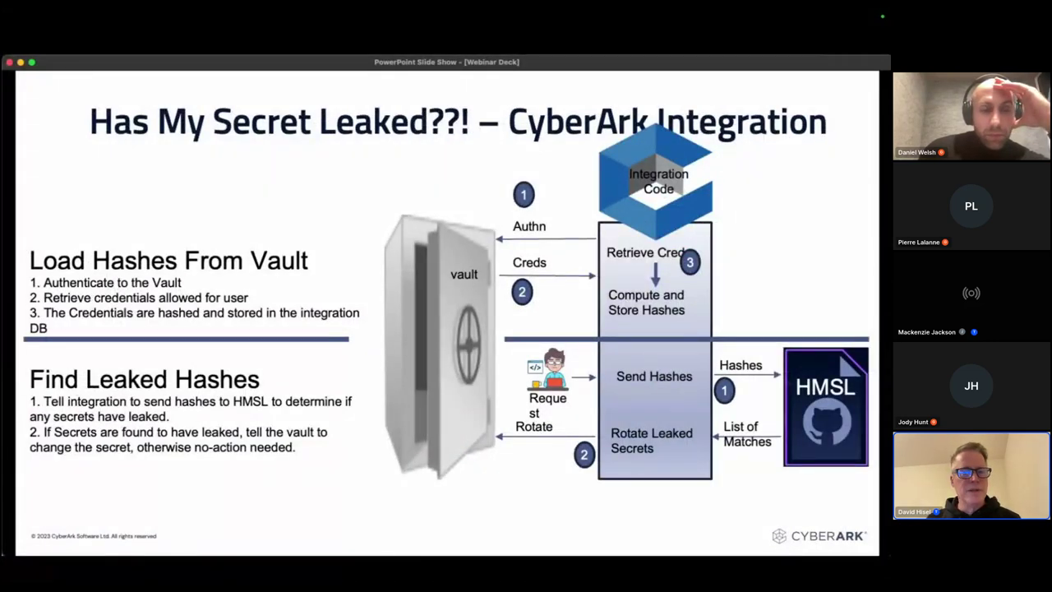
Step: Switch back to the terminal and bring up the shell session in the integration service directory
{"action": "key", "text": "super+Tab"}
{"action": "left_click_drag", "start_coordinate": [734, 291], "coordinate": [554, 66]}
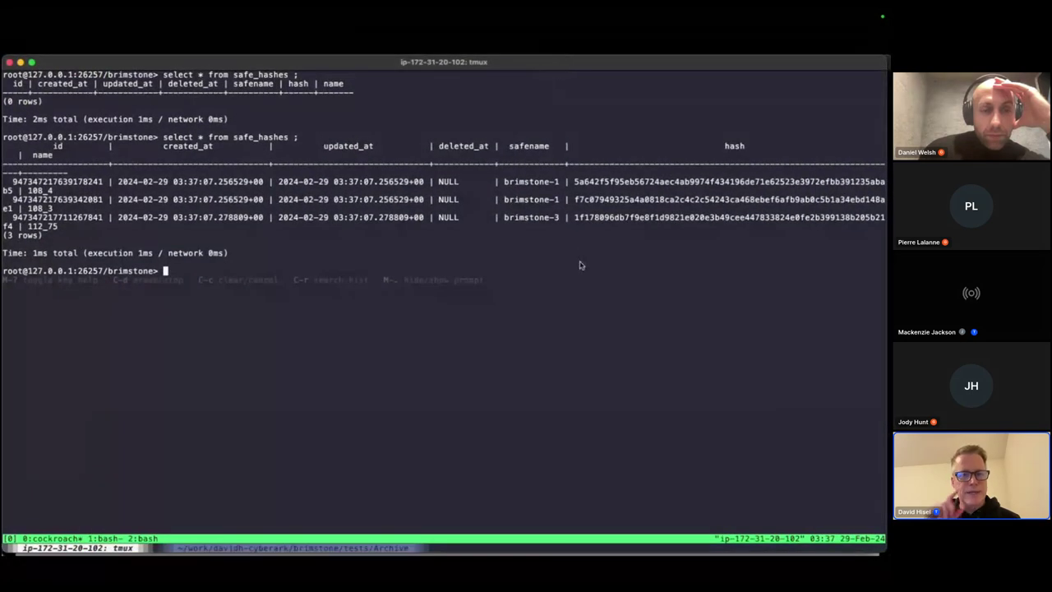
{"action": "key", "text": "ctrl+b"}
{"action": "key", "text": "2"}
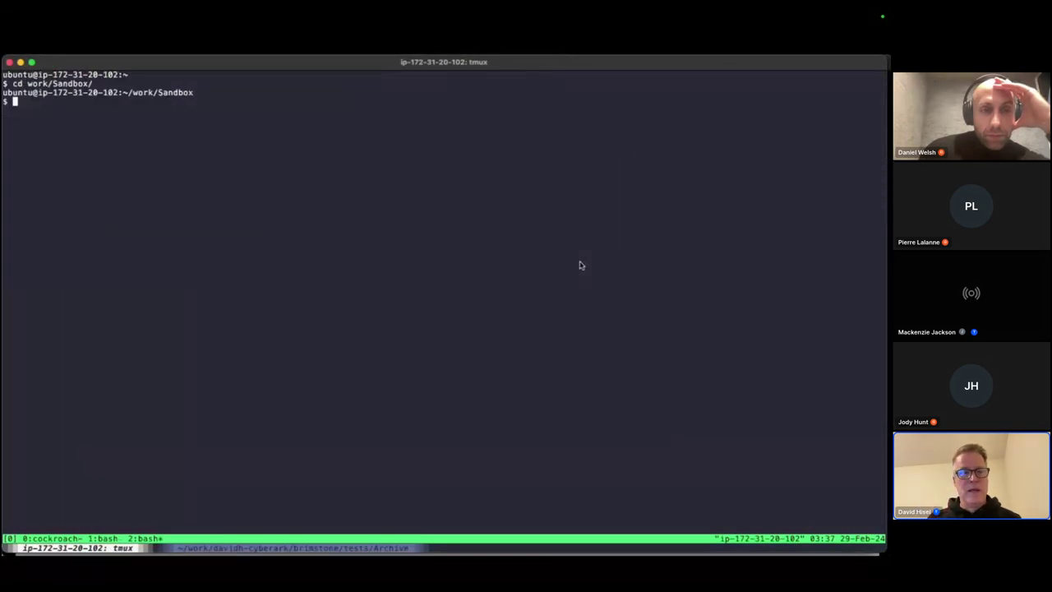
{"action": "key", "text": "ctrl+b"}
{"action": "key", "text": "1"}
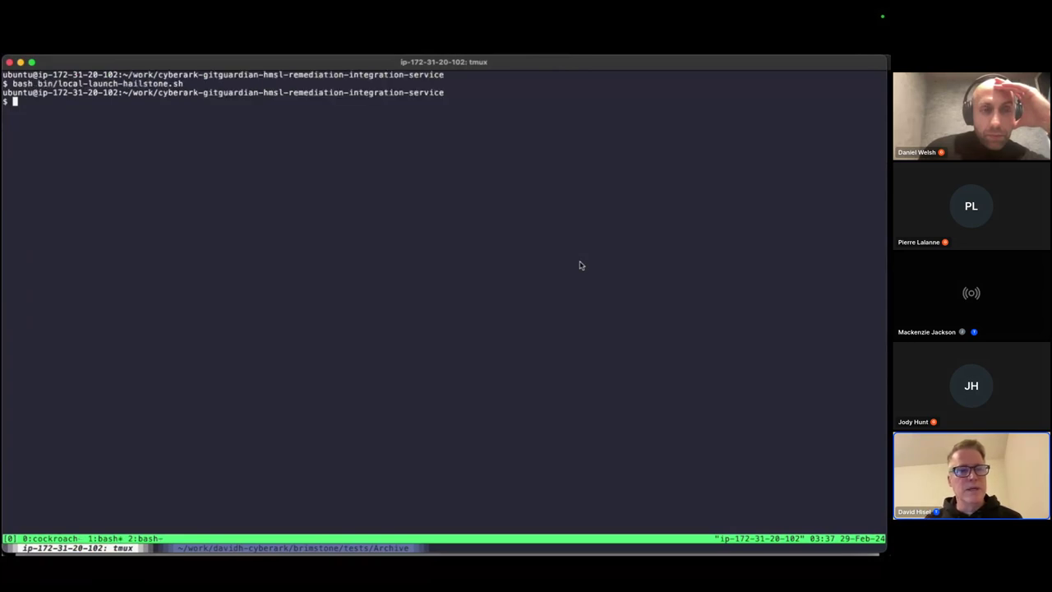
Step: List the available curl test scripts and run tests/curl-put-hmsl.sh with bash to send the hashes to HMSL
{"action": "type", "text": "bas"}
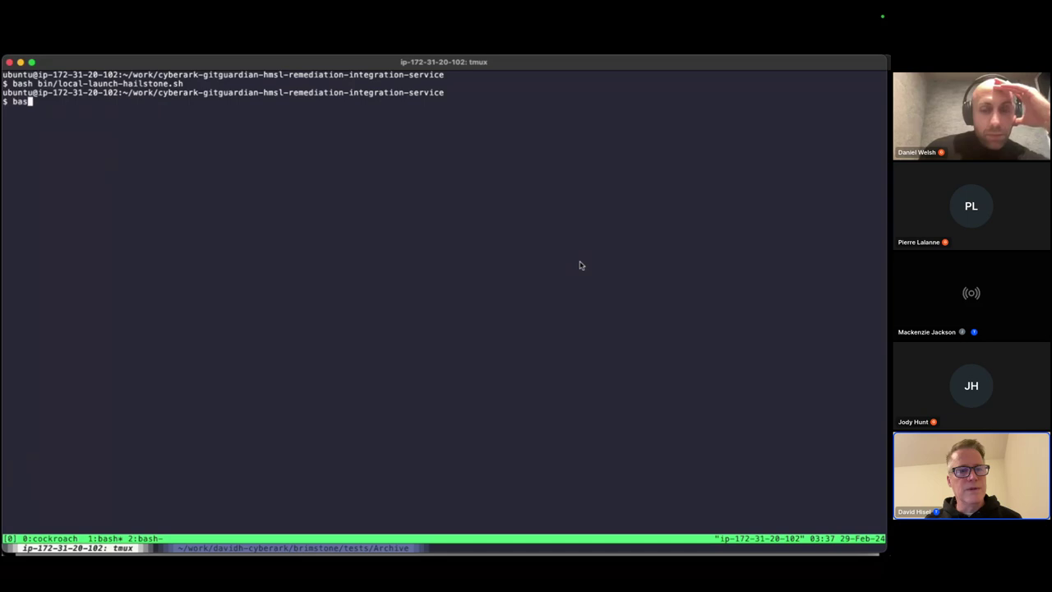
{"action": "type", "text": "h tests/curl-"}
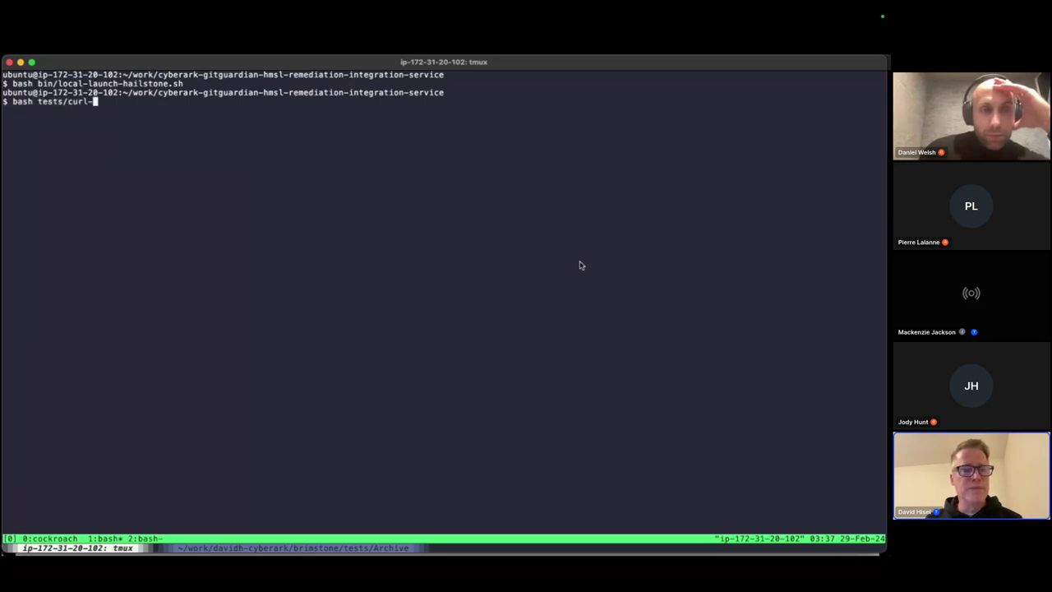
{"action": "key", "text": "Tab"}
{"action": "key", "text": "Tab"}
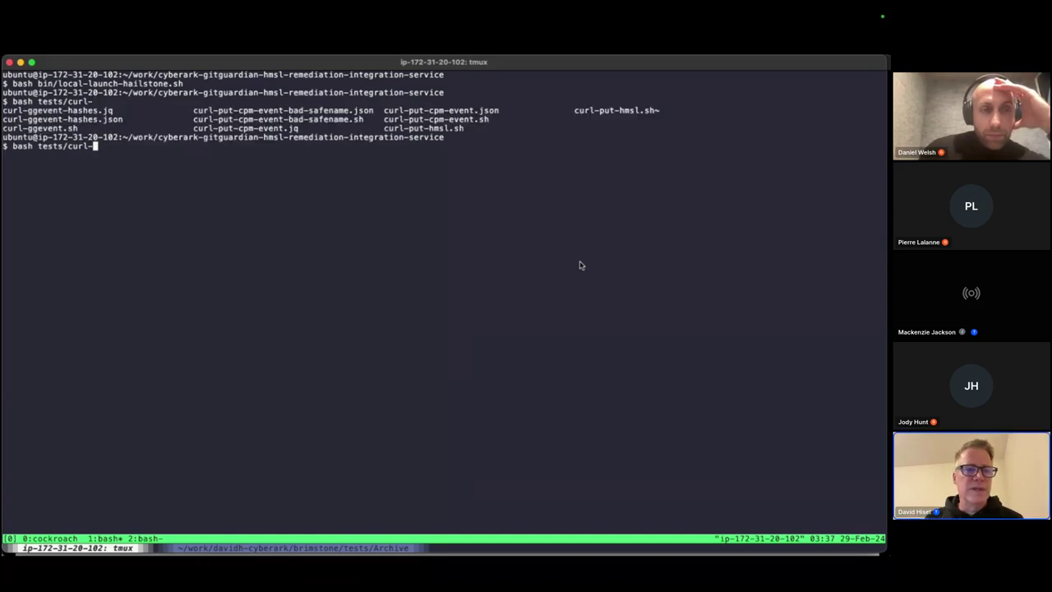
{"action": "type", "text": "put-hmsl.sh"}
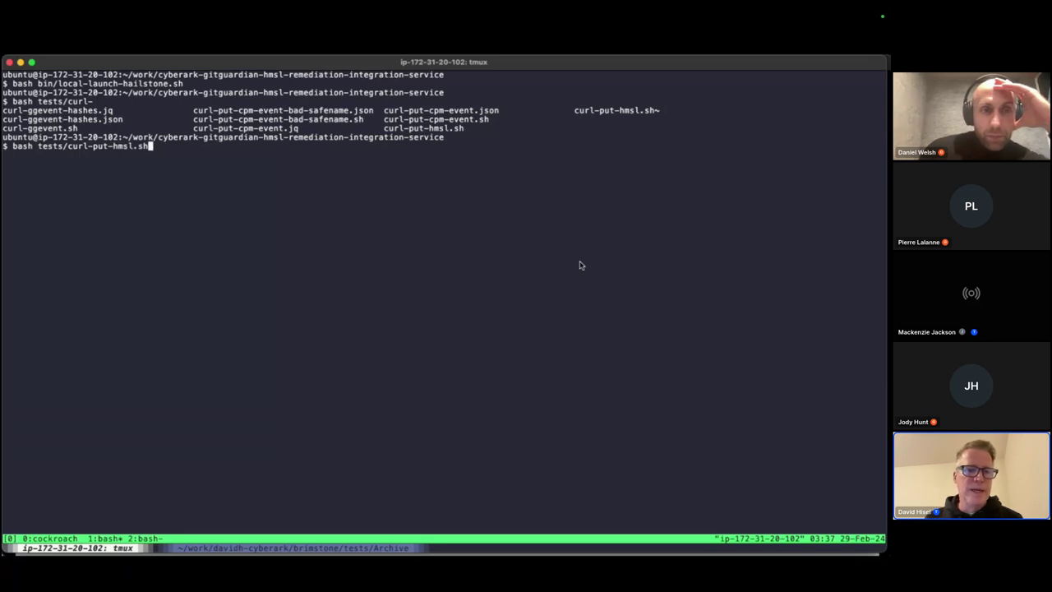
{"action": "key", "text": "ctrl+a"}
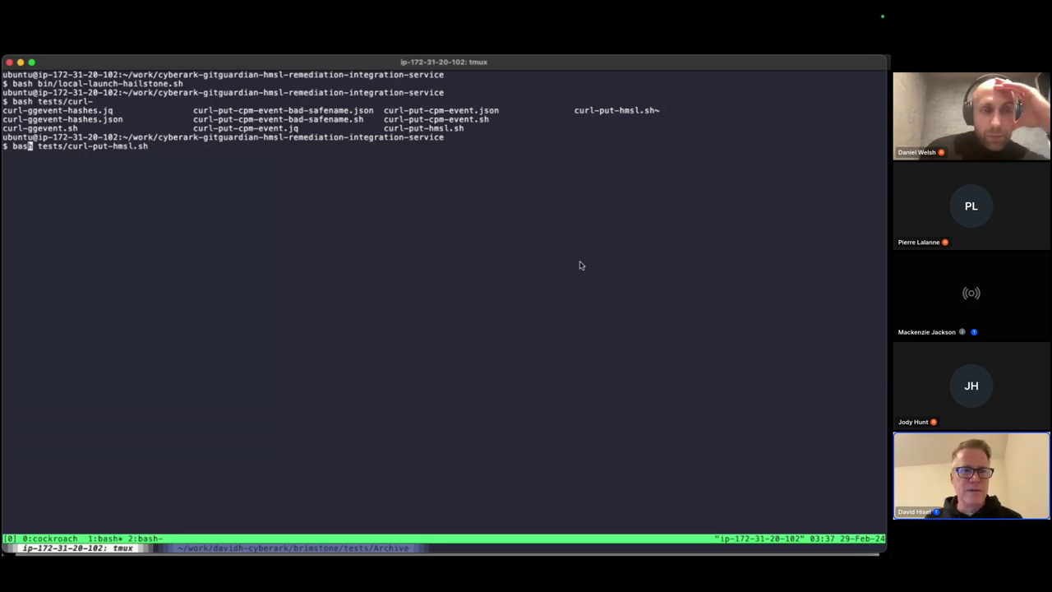
{"action": "key", "text": "ctrl+e"}
{"action": "key", "text": "Return"}
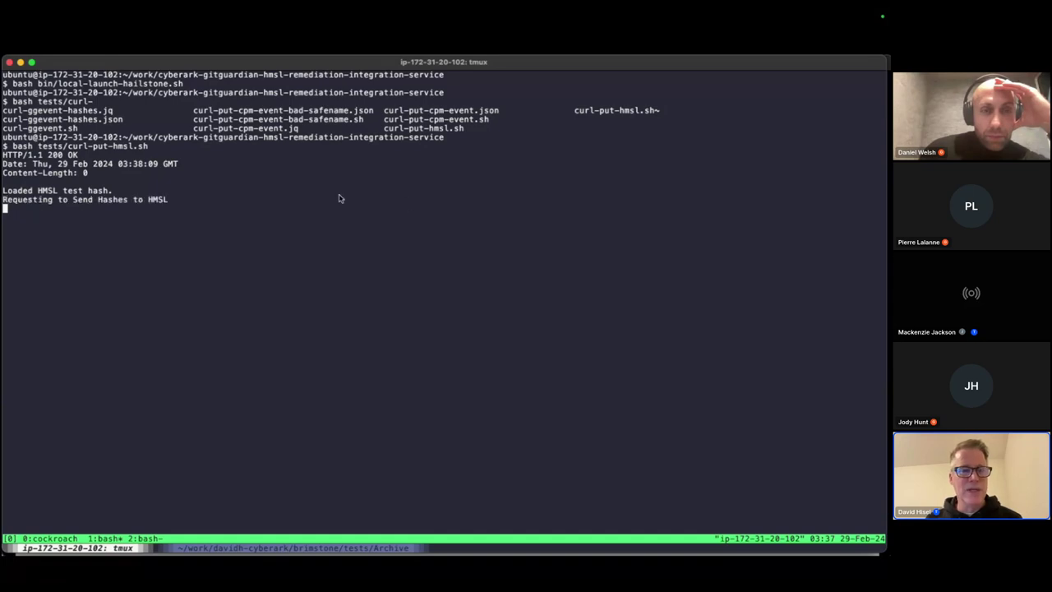
Step: Highlight the line about the loaded HMSL test hash and the first returned hash to examine the script's response
{"action": "triple_click", "coordinate": [51, 194]}
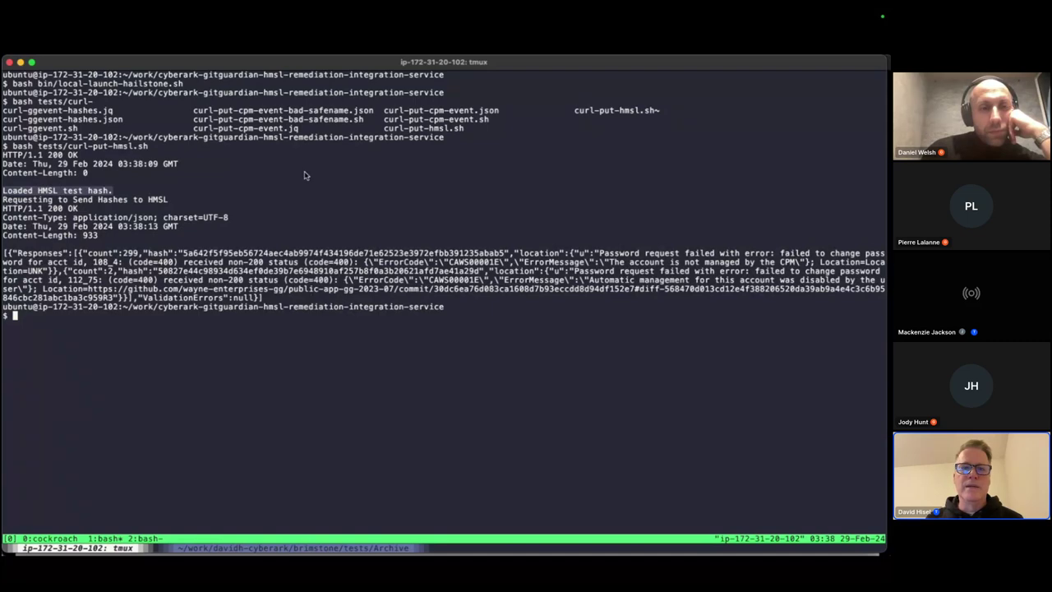
{"action": "double_click", "coordinate": [244, 255]}
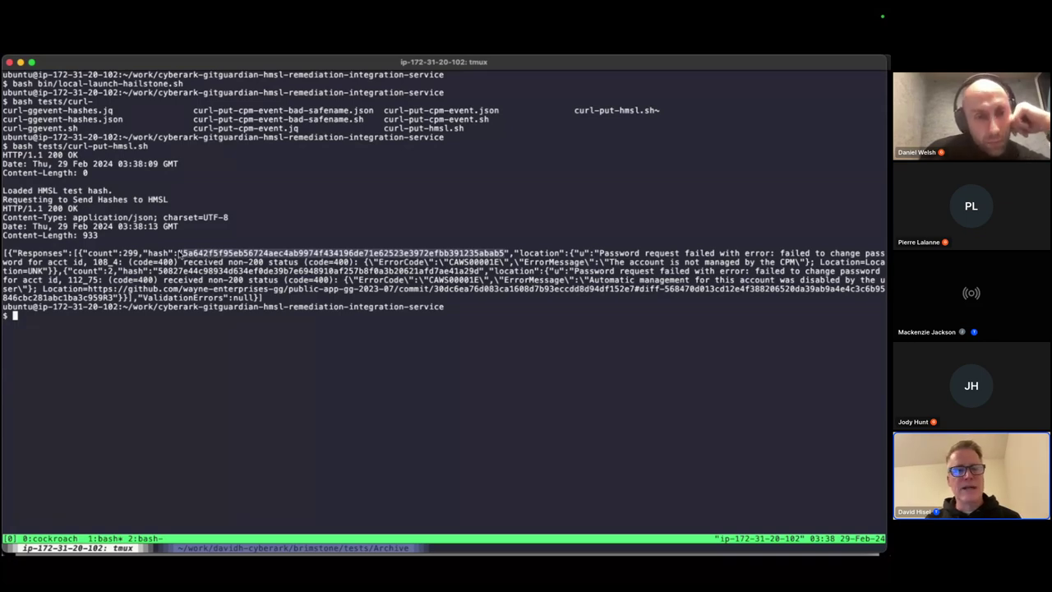
{"action": "left_click_drag", "start_coordinate": [177, 253], "coordinate": [511, 256]}
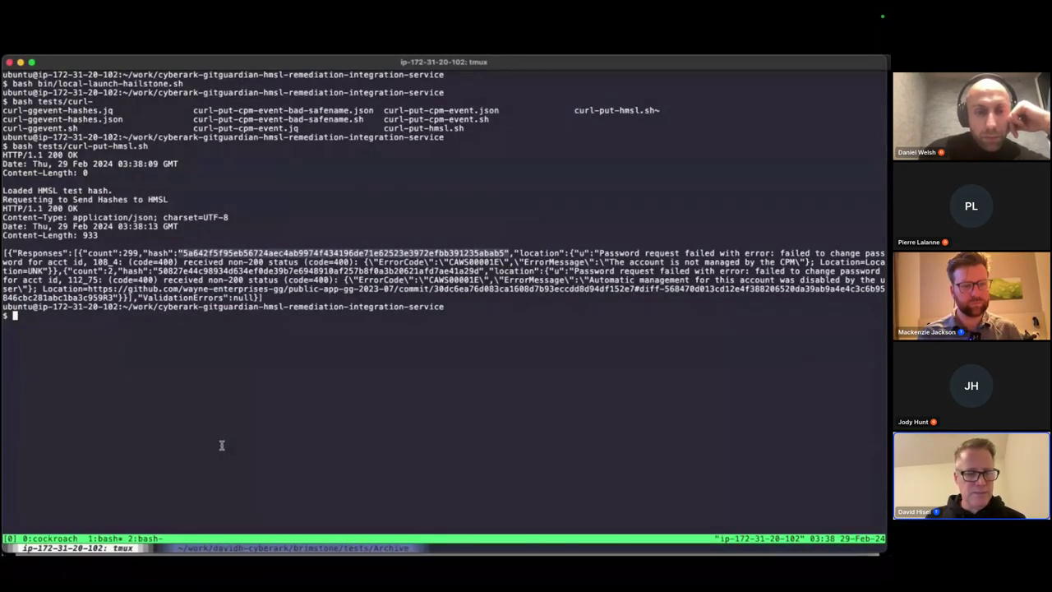
Step: In the cockroach session, rerun select * from safe_hashes; and examine the last hash row for the brimstone-3 safe
{"action": "key", "text": "ctrl+b"}
{"action": "key", "text": "0"}
{"action": "key", "text": "Up"}
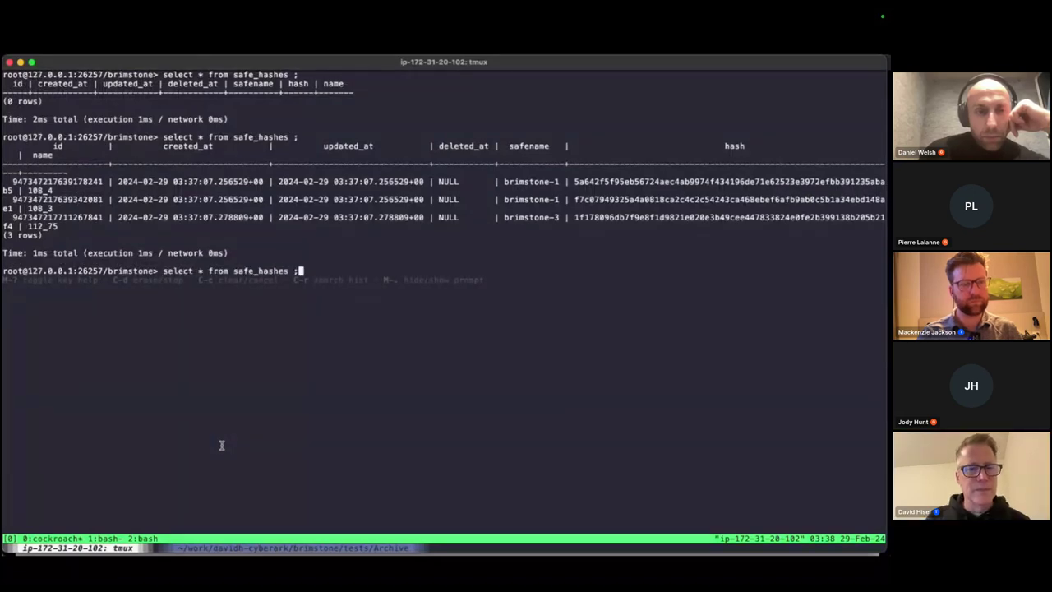
{"action": "key", "text": "Return"}
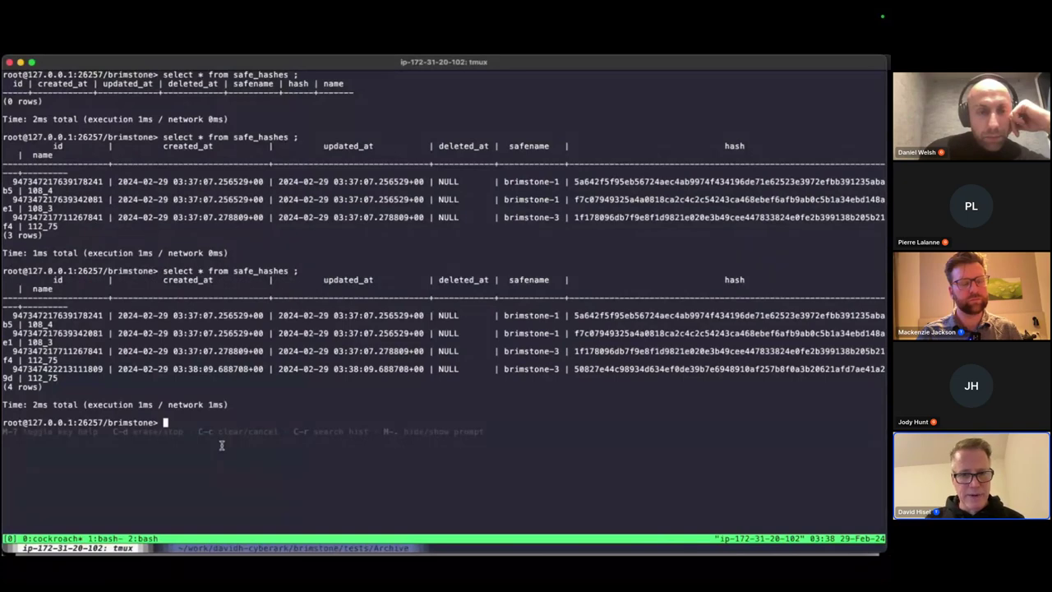
{"action": "left_click_drag", "start_coordinate": [578, 370], "coordinate": [602, 371]}
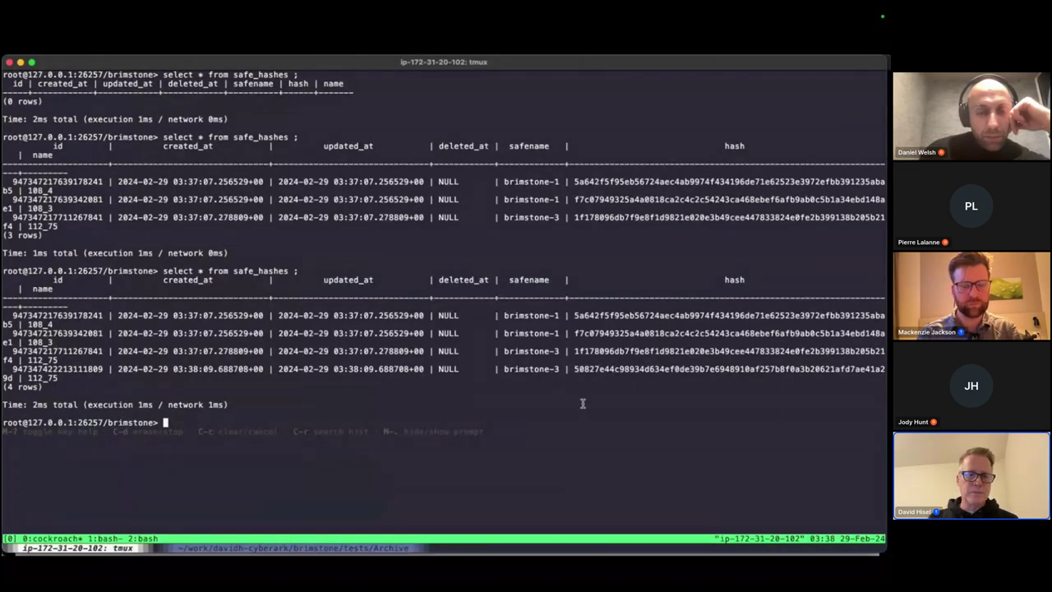
Step: Return to the integration service shell and format the copied HMSL JSON response with printf '%s' piped into jq
{"action": "key", "text": "ctrl+b"}
{"action": "key", "text": "l"}
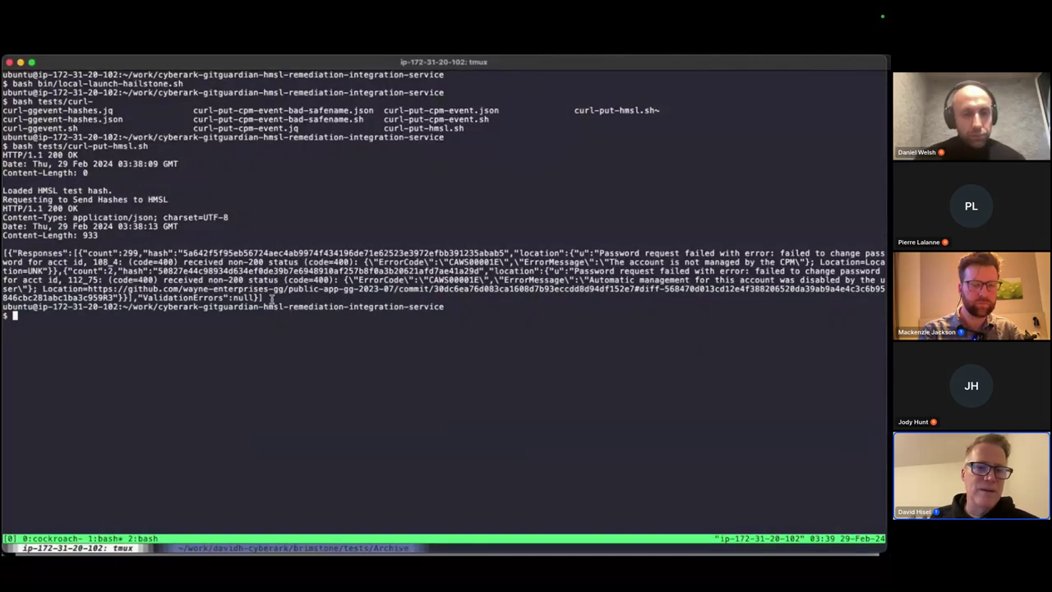
{"action": "left_click_drag", "start_coordinate": [272, 299], "coordinate": [5, 253]}
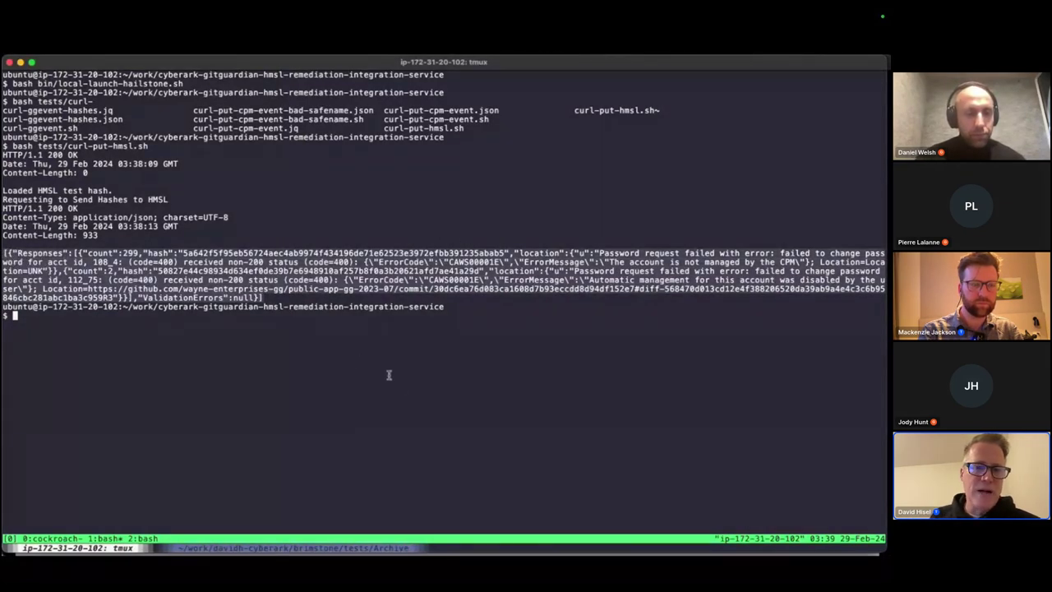
{"action": "type", "text": "printf '%"}
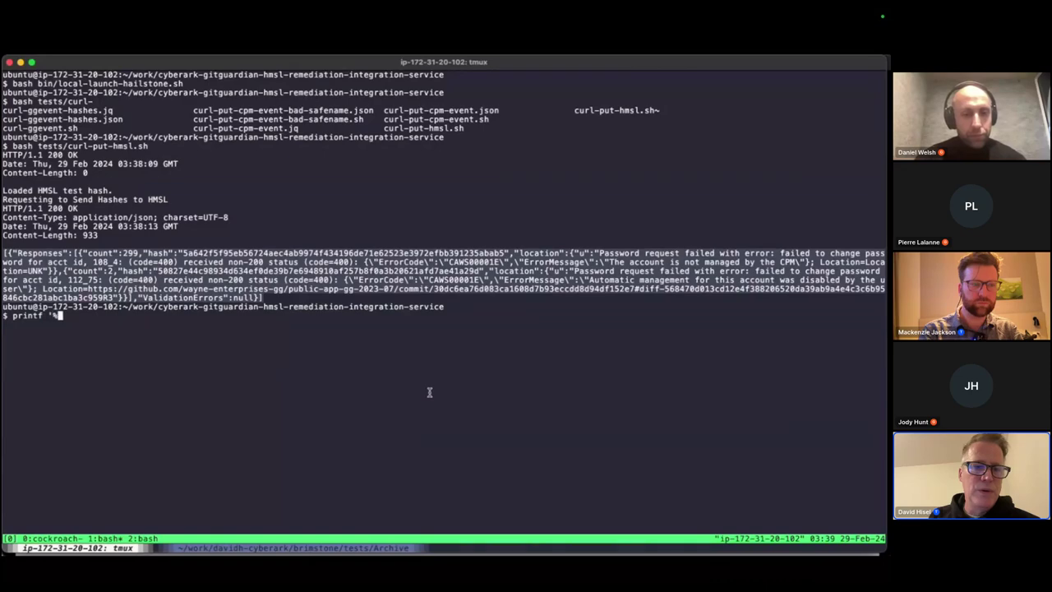
{"action": "type", "text": "s' '"}
{"action": "key", "text": "super+v"}
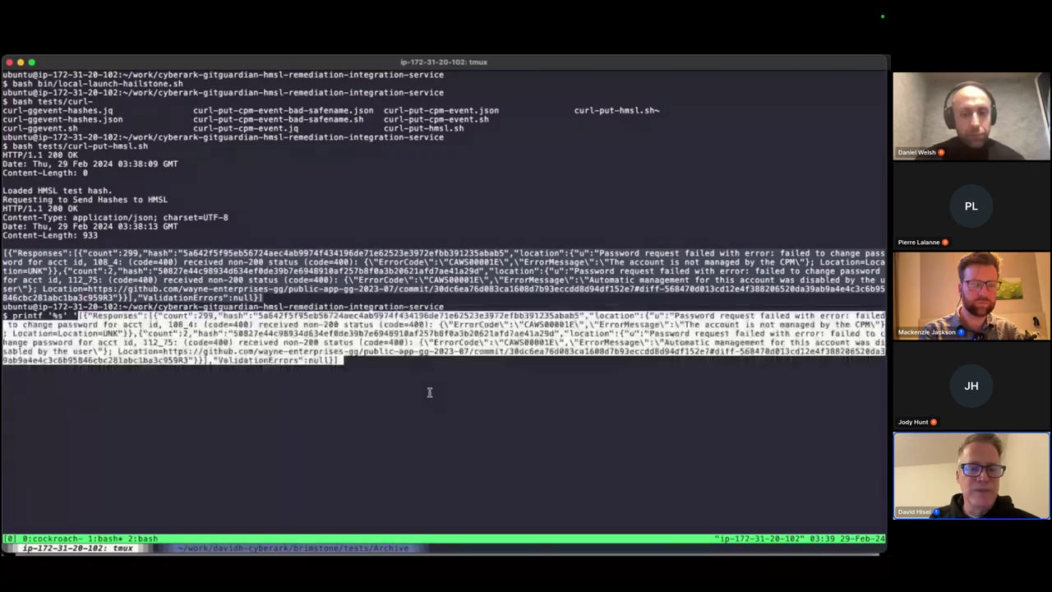
{"action": "type", "text": "' | jq ."}
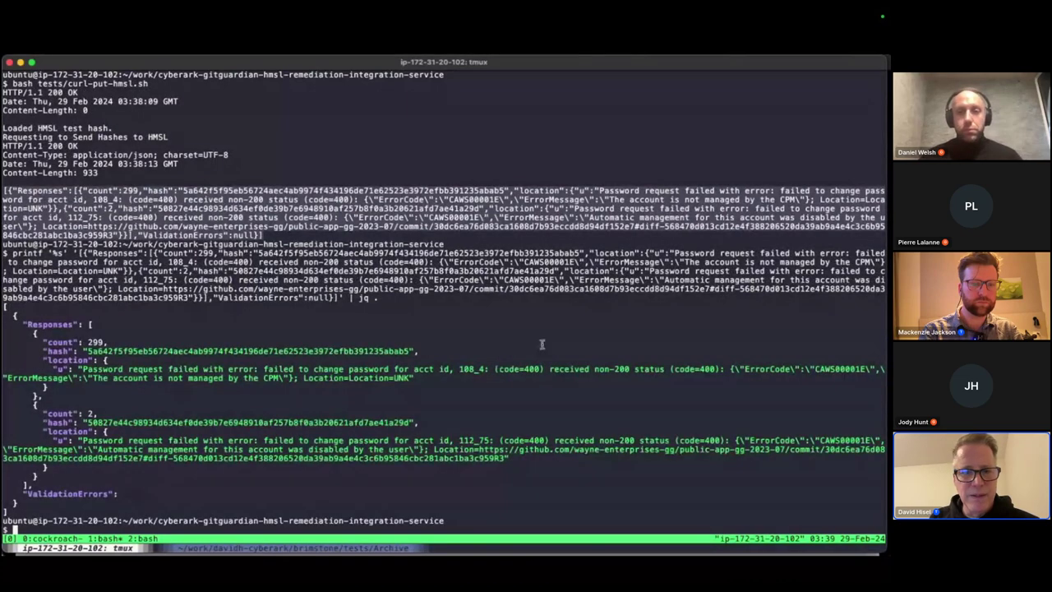
Step: Highlight the returned hashes and the second match's location and error text to examine the formatted response
{"action": "left_click_drag", "start_coordinate": [415, 421], "coordinate": [45, 422]}
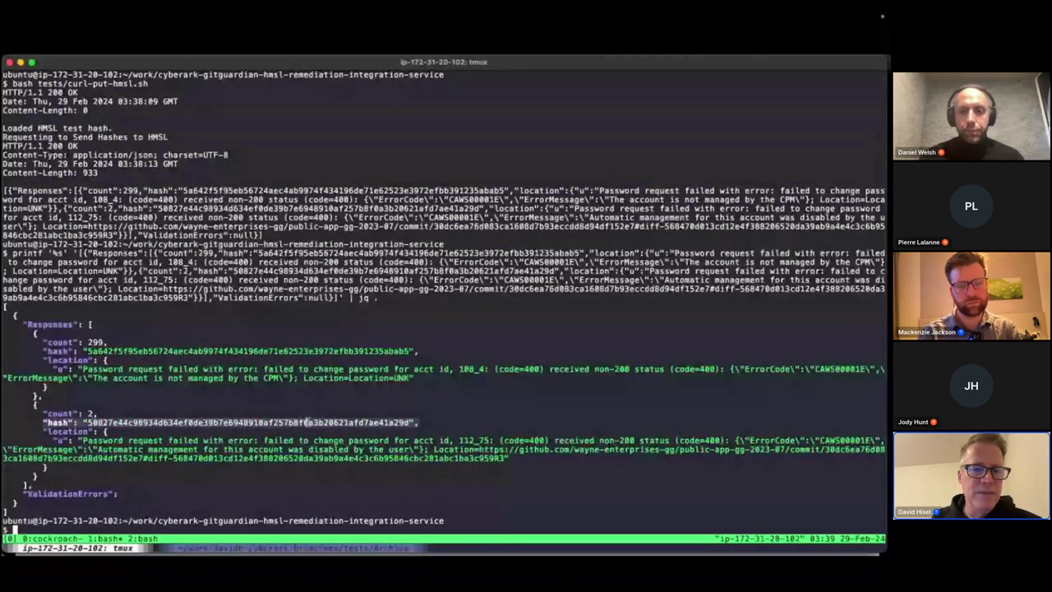
{"action": "double_click", "coordinate": [295, 351]}
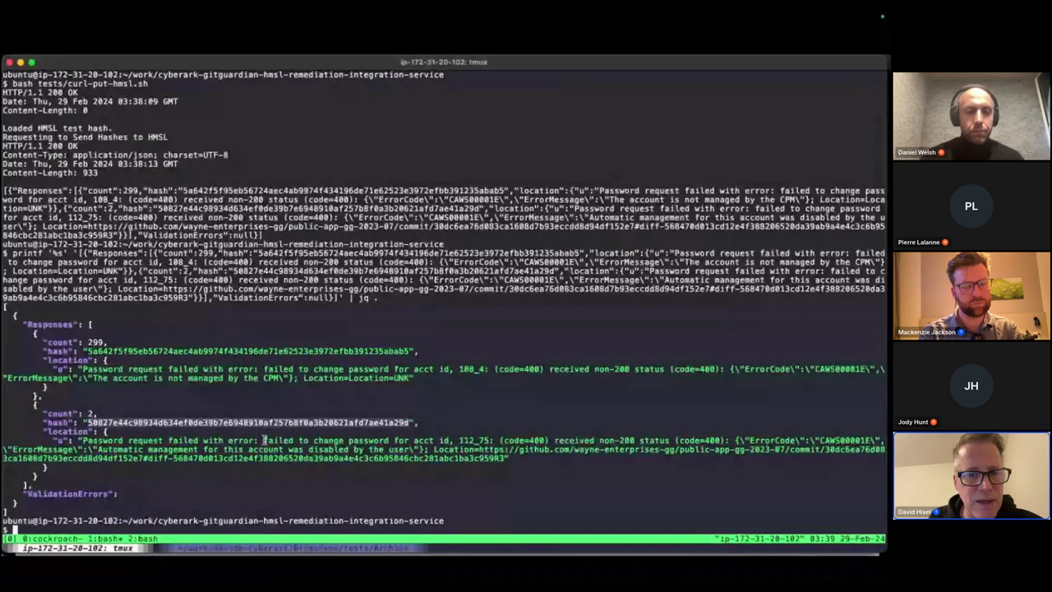
{"action": "left_click_drag", "start_coordinate": [264, 440], "coordinate": [485, 441]}
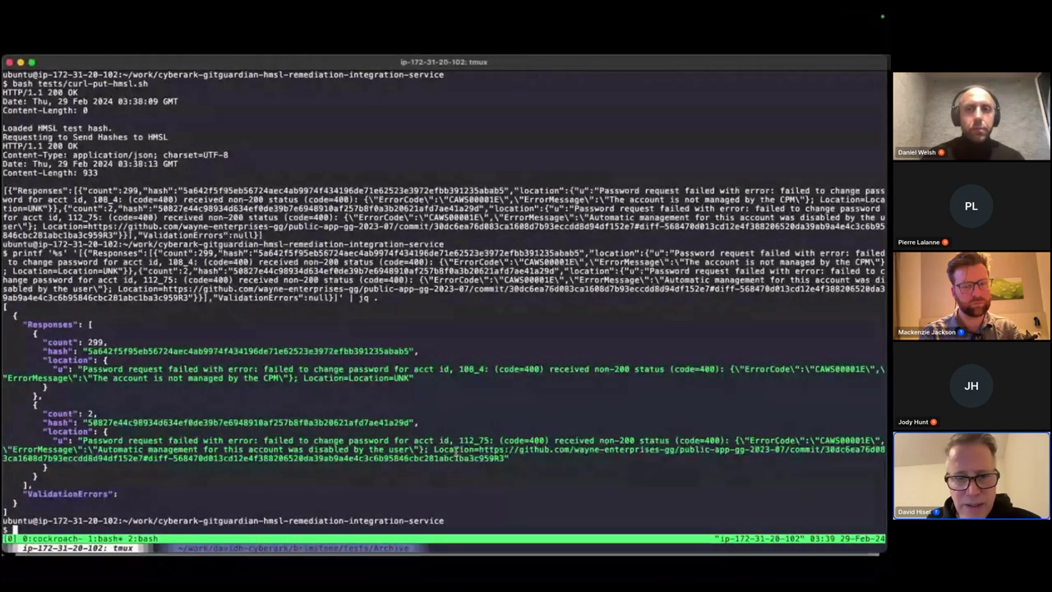
{"action": "left_click_drag", "start_coordinate": [91, 449], "coordinate": [408, 453]}
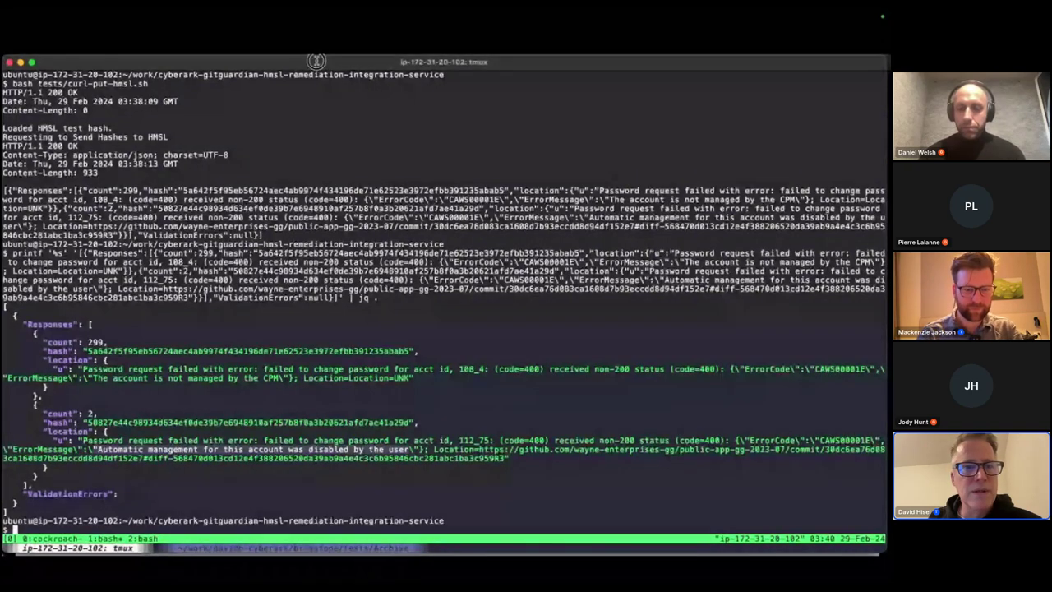
Step: Switch to the PowerPoint slide "Has My Secret Leaked??! – CyberArk Integration" and advance the slide show
{"action": "left_click_drag", "start_coordinate": [316, 61], "coordinate": [707, 579]}
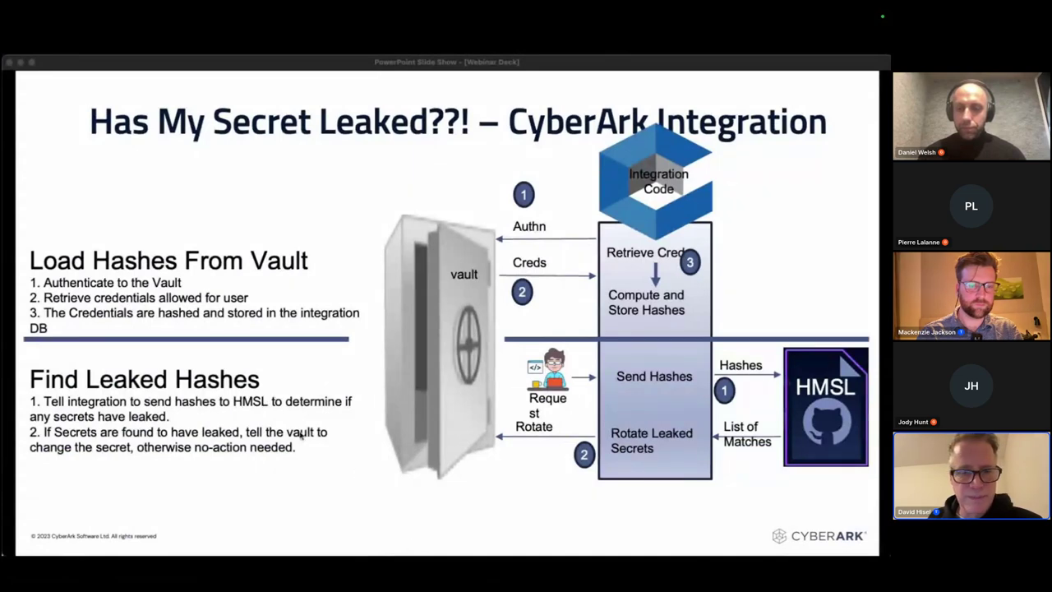
{"action": "left_click", "coordinate": [402, 328]}
{"action": "key", "text": "Right"}
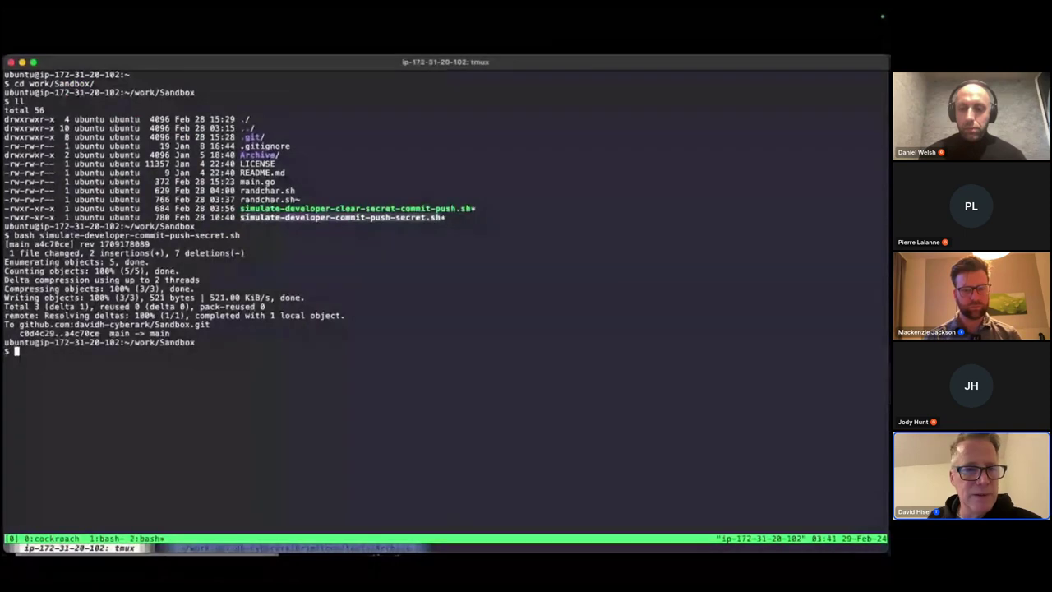
Step: Bring up the GitGuardian incident Generic High Entropy Secret in the browser and examine its main.go occurrence and incident summary
{"action": "left_click_drag", "start_coordinate": [753, 284], "coordinate": [684, 56]}
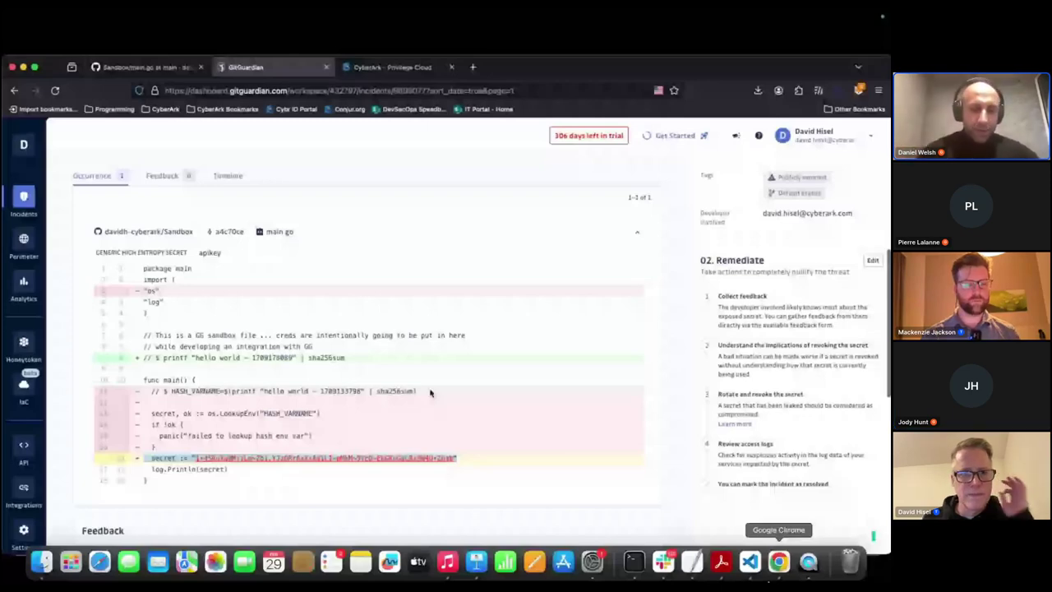
{"action": "scroll", "coordinate": [434, 391], "scroll_direction": "up", "scroll_amount": 1}
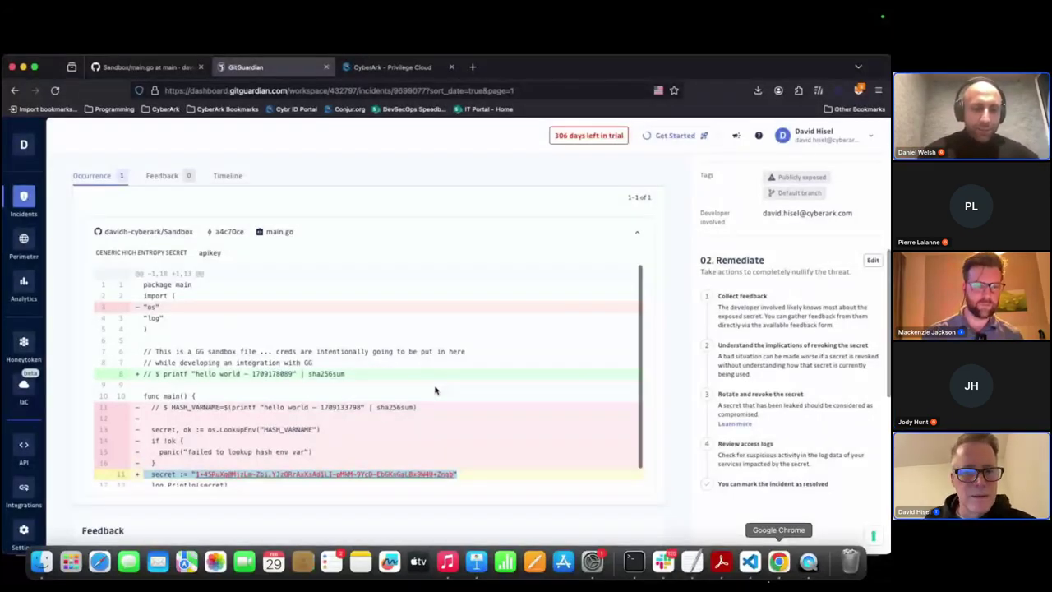
{"action": "scroll", "coordinate": [435, 391], "scroll_direction": "up", "scroll_amount": 5}
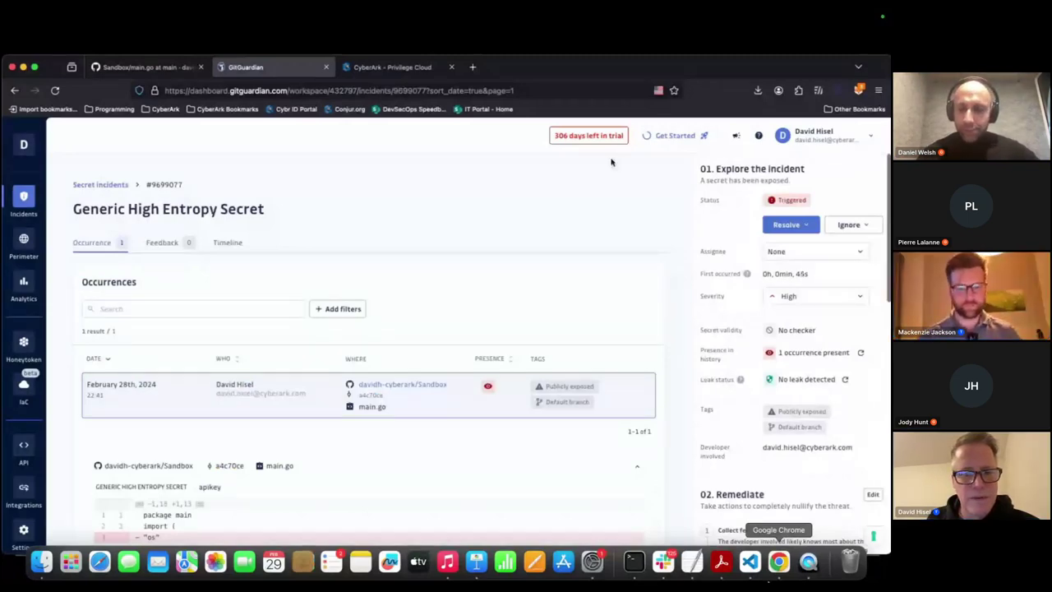
{"action": "mouse_move", "coordinate": [470, 524]}
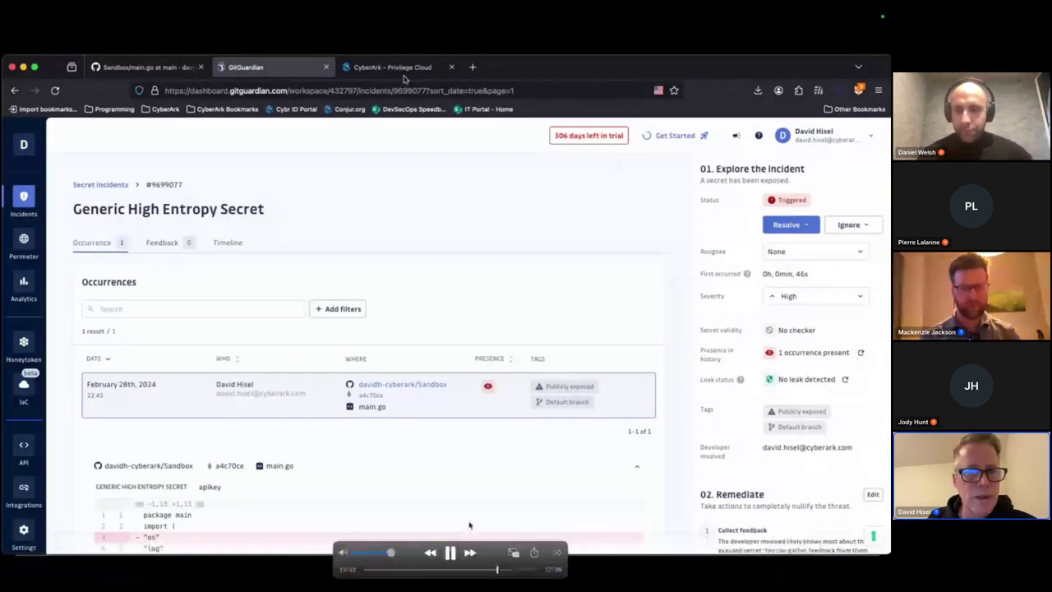
{"action": "key", "text": "Left"}
{"action": "key", "text": "Left"}
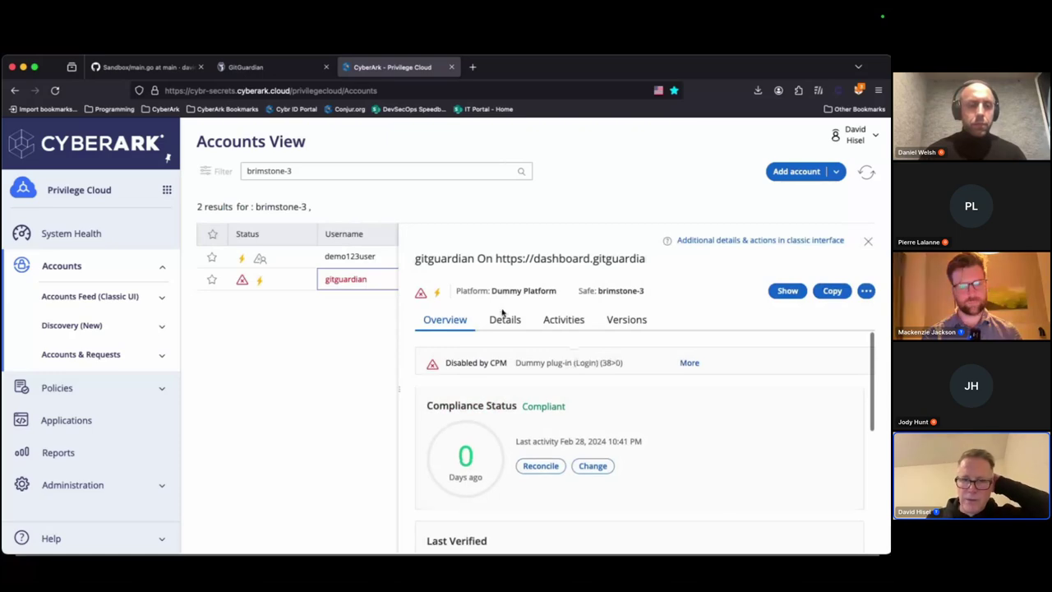
Step: View the details of the gitguardian account in the brimstone-3 safe and inspect its full Address value
{"action": "left_click", "coordinate": [504, 319]}
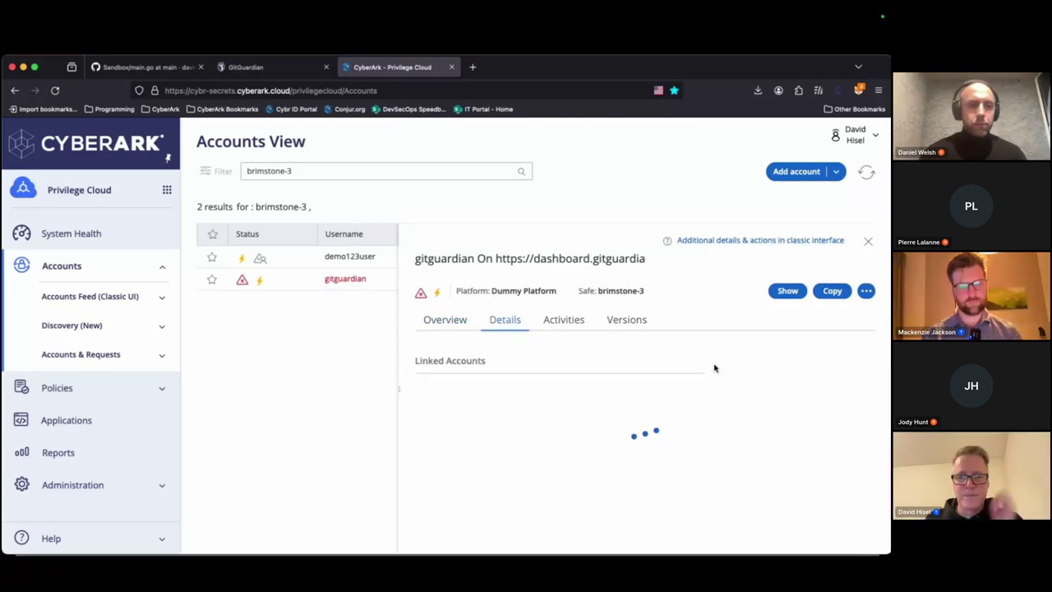
{"action": "scroll", "coordinate": [650, 395], "scroll_direction": "down", "scroll_amount": 1}
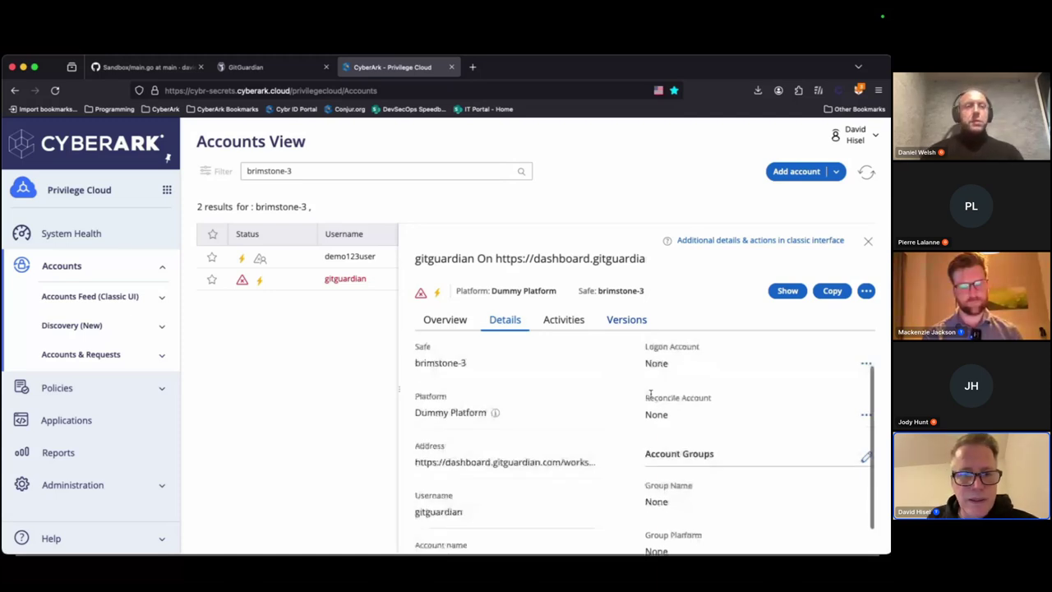
{"action": "scroll", "coordinate": [517, 453], "scroll_direction": "down", "scroll_amount": 1}
{"action": "double_click", "coordinate": [517, 453]}
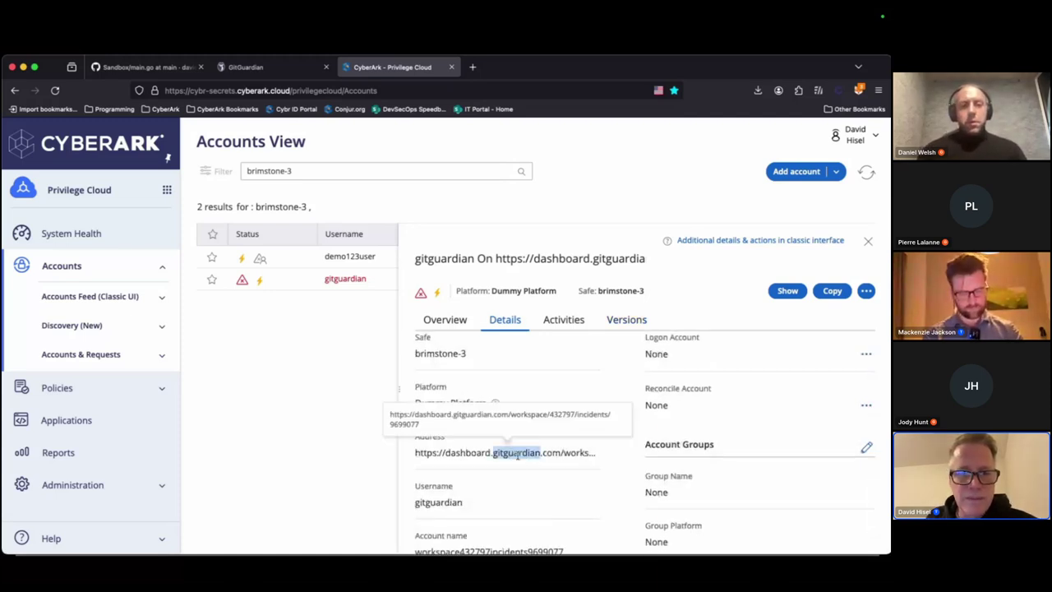
{"action": "left_click", "coordinate": [505, 452]}
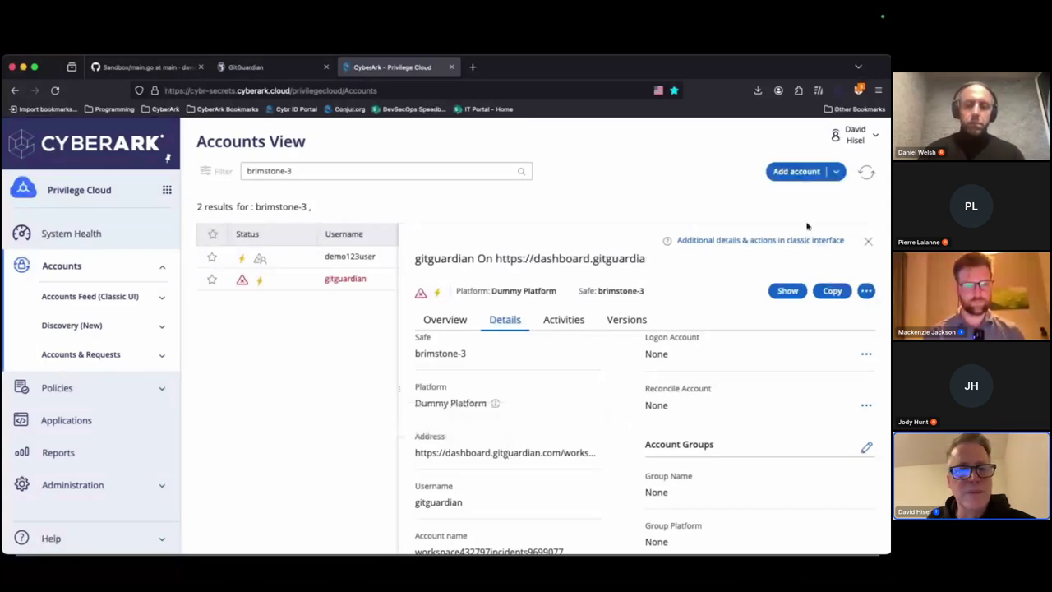
Step: Close the account details and bring up the PowerPoint slide "GitGuardian/CyberArk Incident Remediation"
{"action": "left_click", "coordinate": [868, 244]}
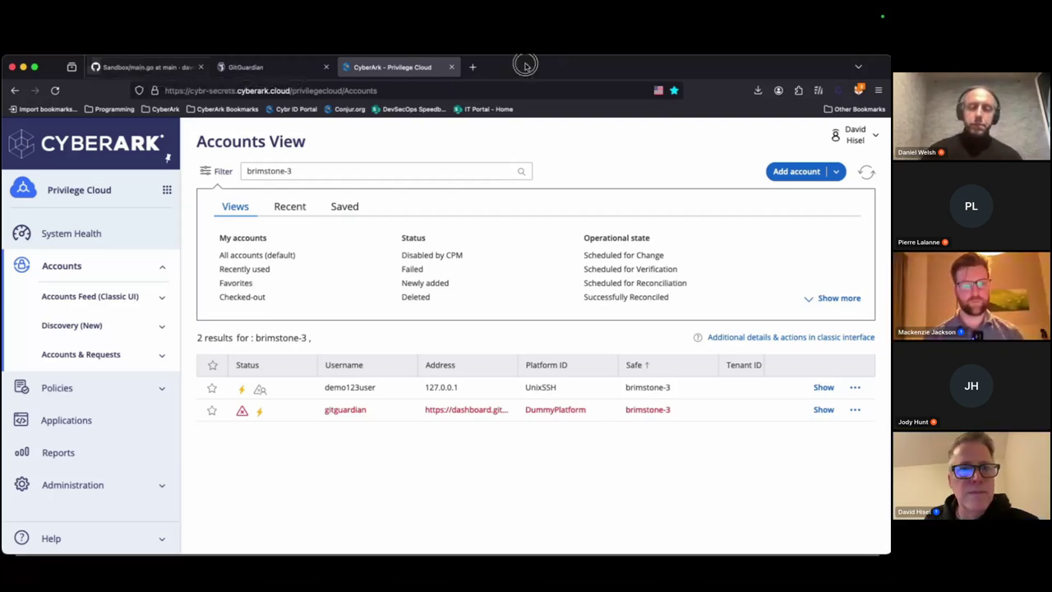
{"action": "left_click_drag", "start_coordinate": [525, 66], "coordinate": [1025, 300]}
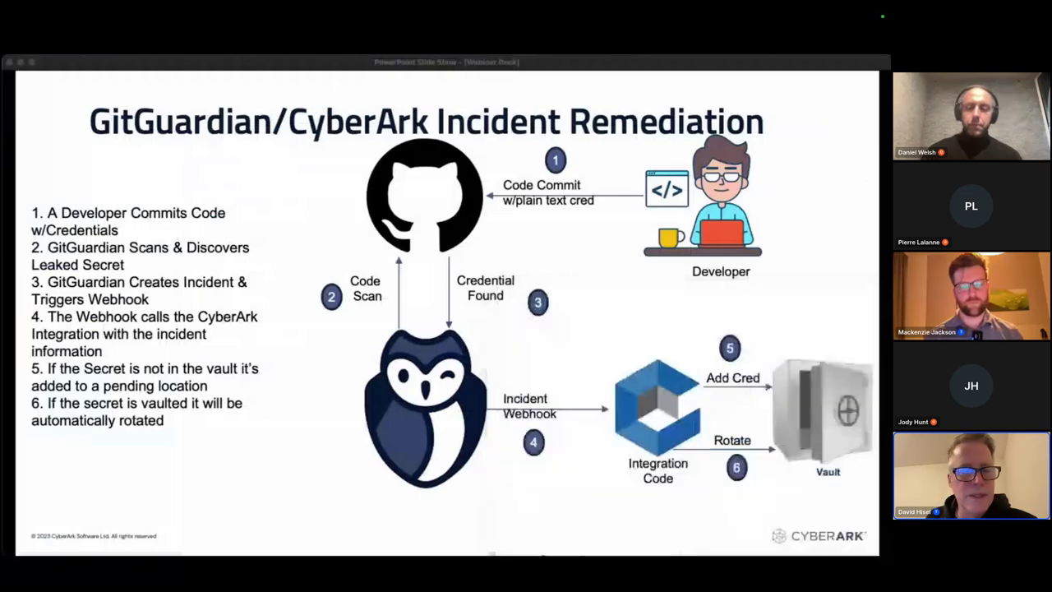
{"action": "mouse_move", "coordinate": [738, 540]}
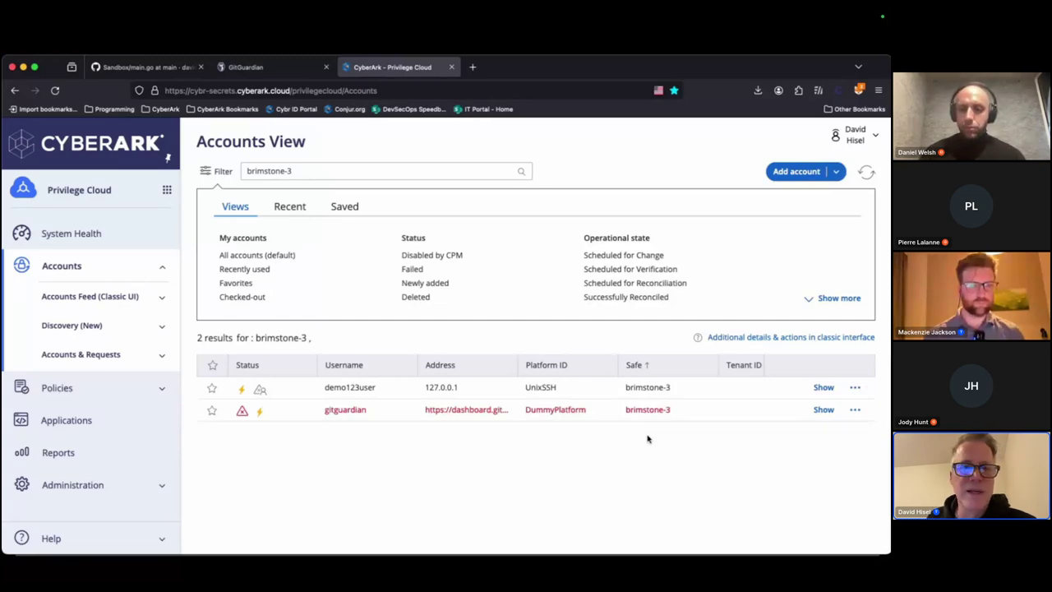
Step: Check the GitGuardian incidents list, dismissing its notification, and reload the Sandbox/main.go page on GitHub to view the current commit
{"action": "left_click", "coordinate": [270, 70]}
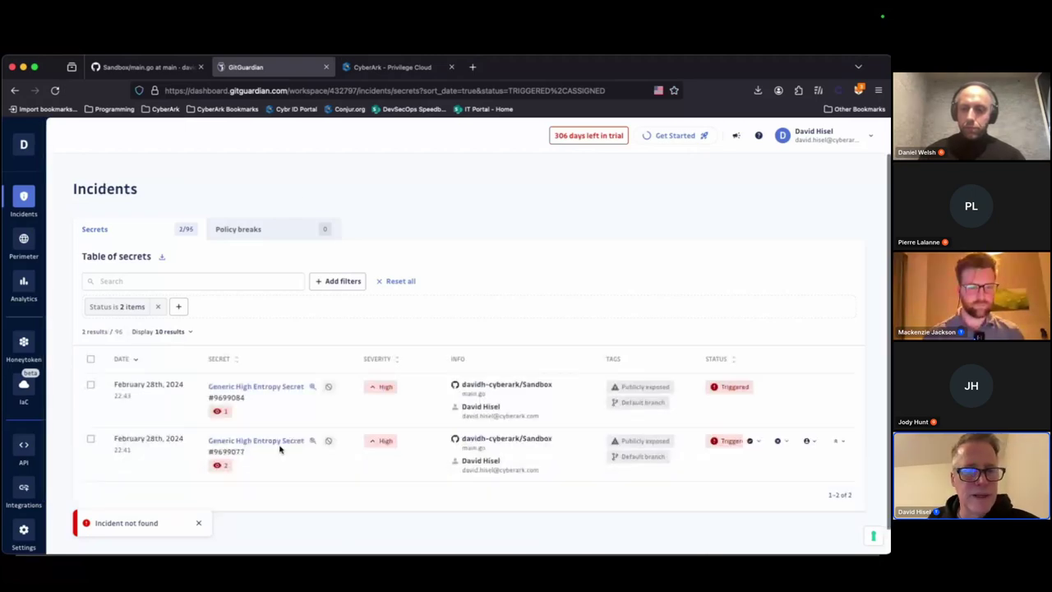
{"action": "left_click", "coordinate": [197, 526]}
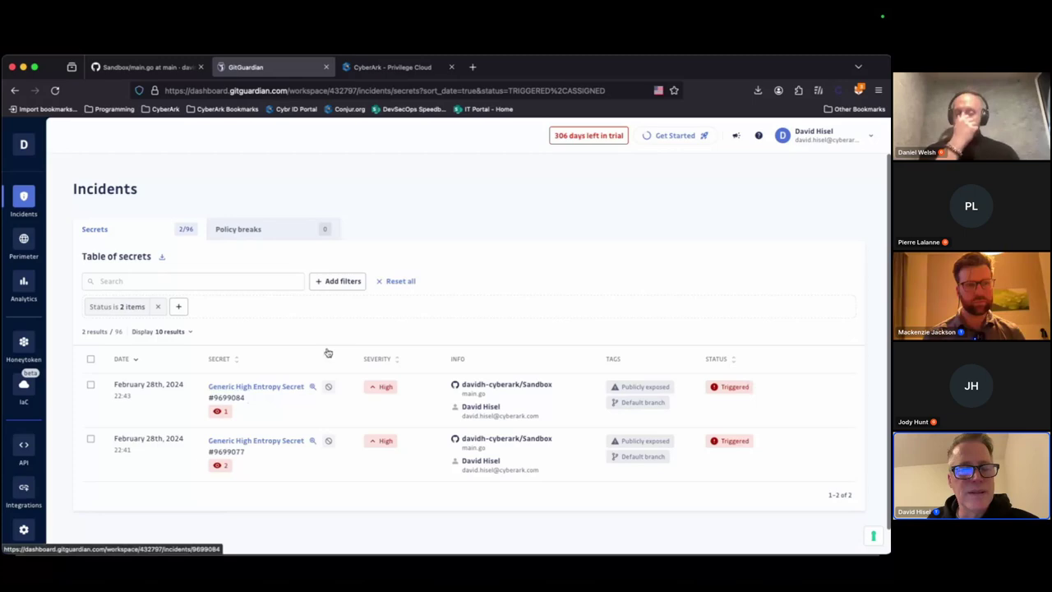
{"action": "left_click", "coordinate": [145, 68]}
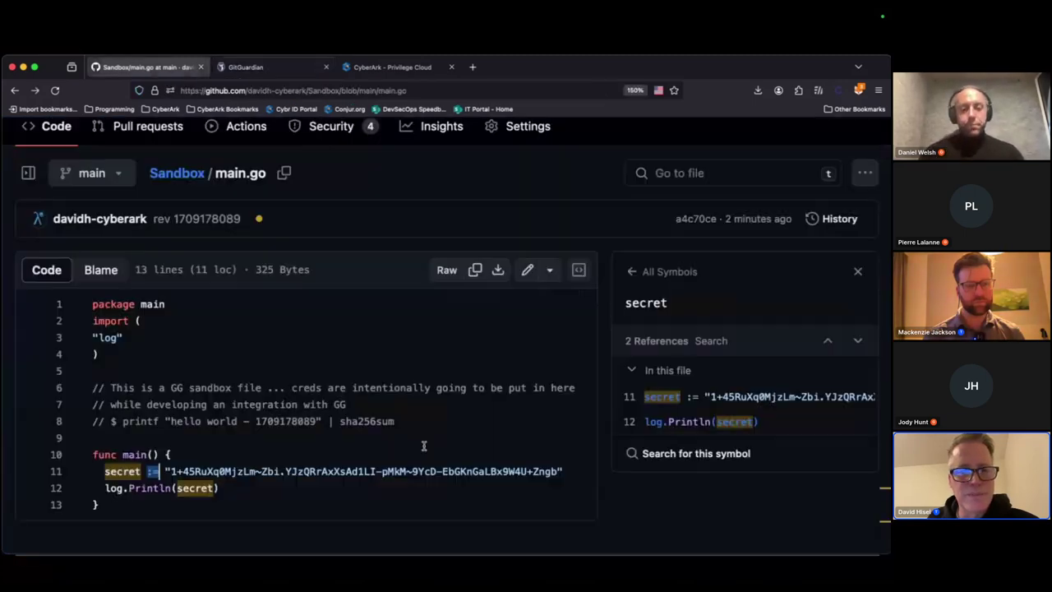
{"action": "key", "text": "super+r"}
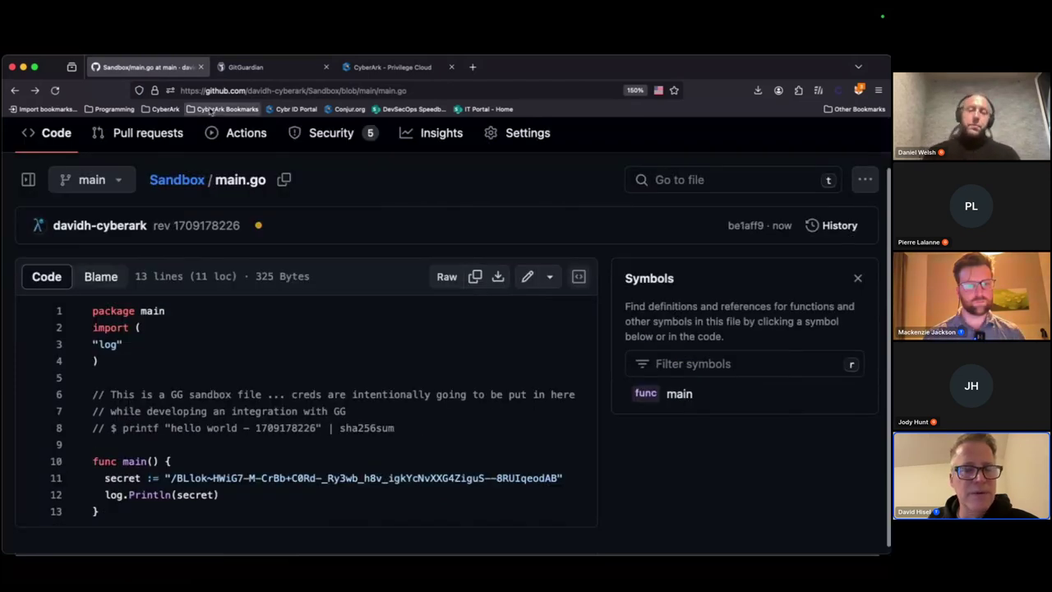
Step: Return to CyberArk Privilege Cloud and refresh the Accounts View filtered by brimstone-3
{"action": "left_click", "coordinate": [393, 66]}
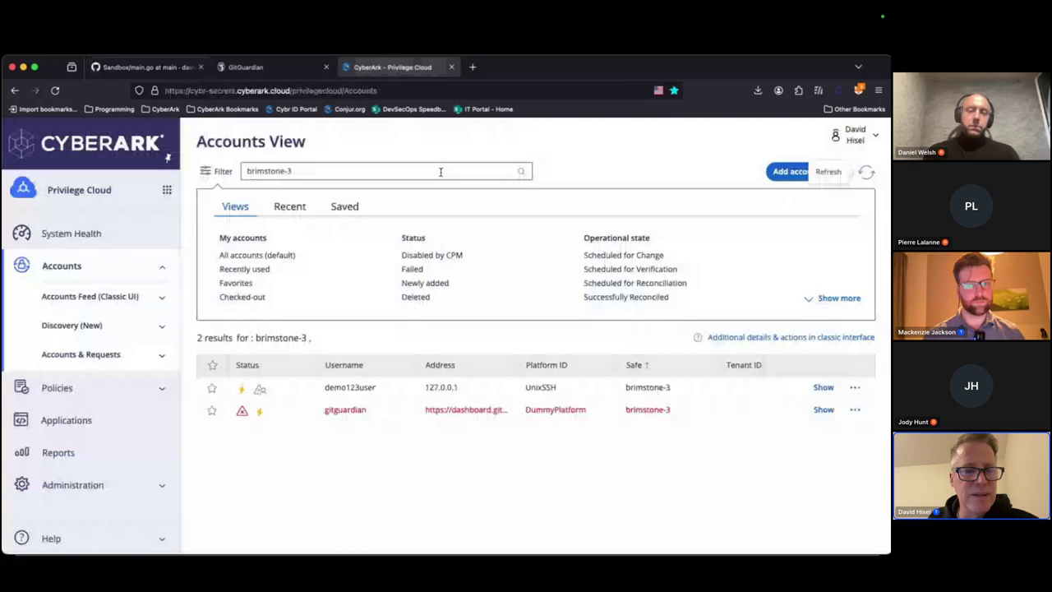
{"action": "left_click", "coordinate": [867, 174]}
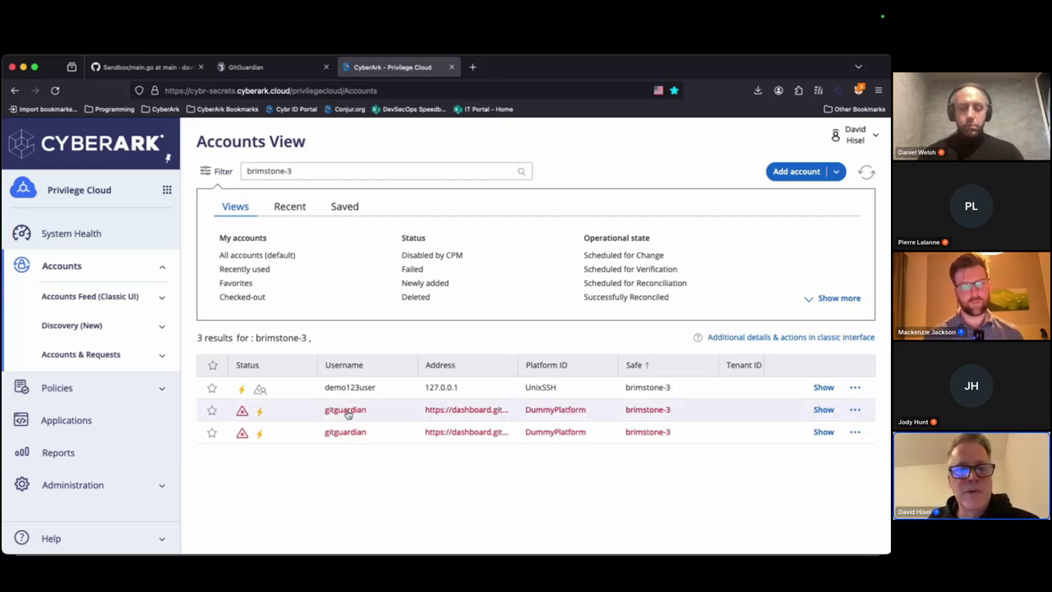
{"action": "left_click", "coordinate": [521, 67]}
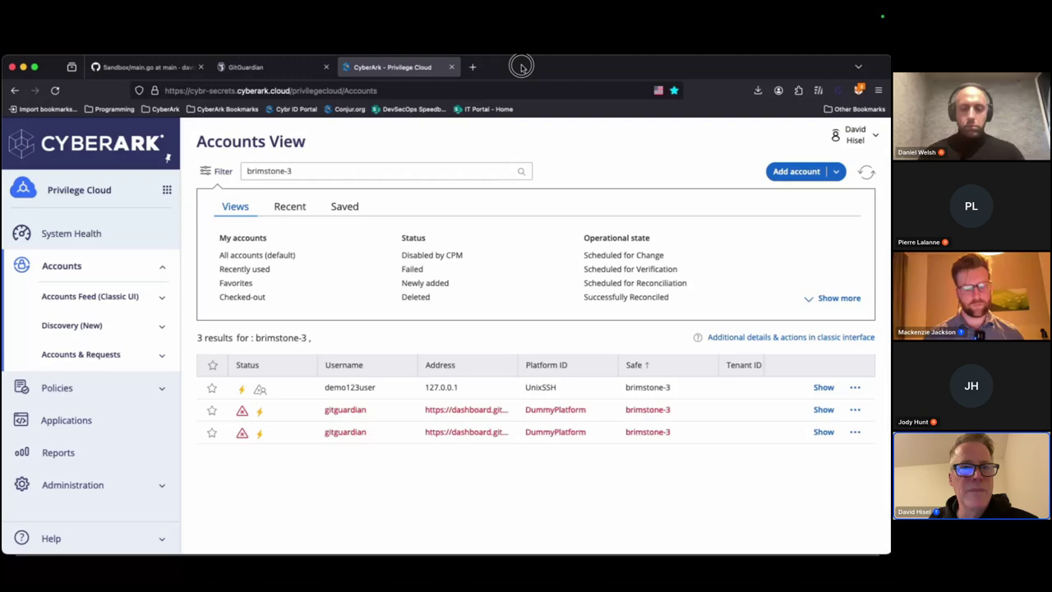
{"action": "mouse_move", "coordinate": [521, 66]}
{"action": "left_mouse_down"}
{"action": "mouse_move", "coordinate": [705, 83]}
{"action": "mouse_move", "coordinate": [515, 53]}
{"action": "left_mouse_up"}
Step: Open the first gitguardian account in the list and view its activity history
{"action": "left_click", "coordinate": [362, 388]}
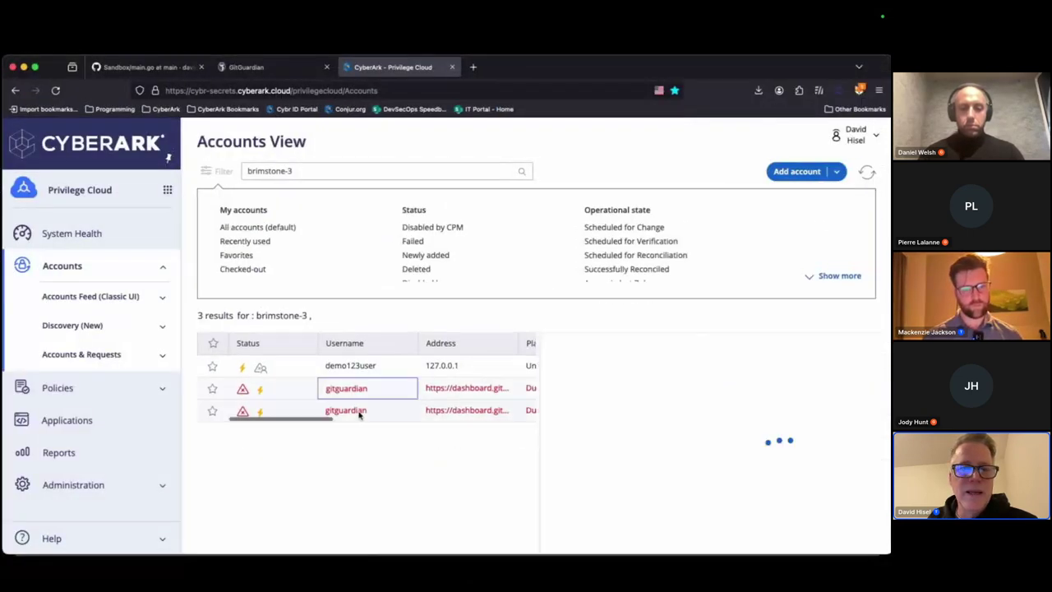
{"action": "left_click", "coordinate": [557, 325]}
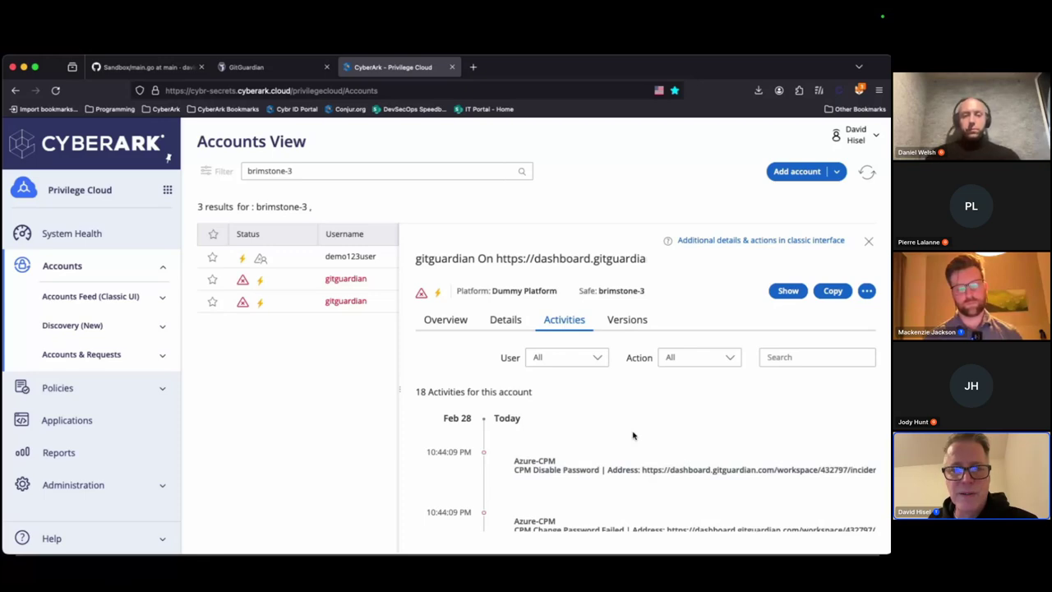
{"action": "scroll", "coordinate": [633, 436], "scroll_direction": "up", "scroll_amount": 1}
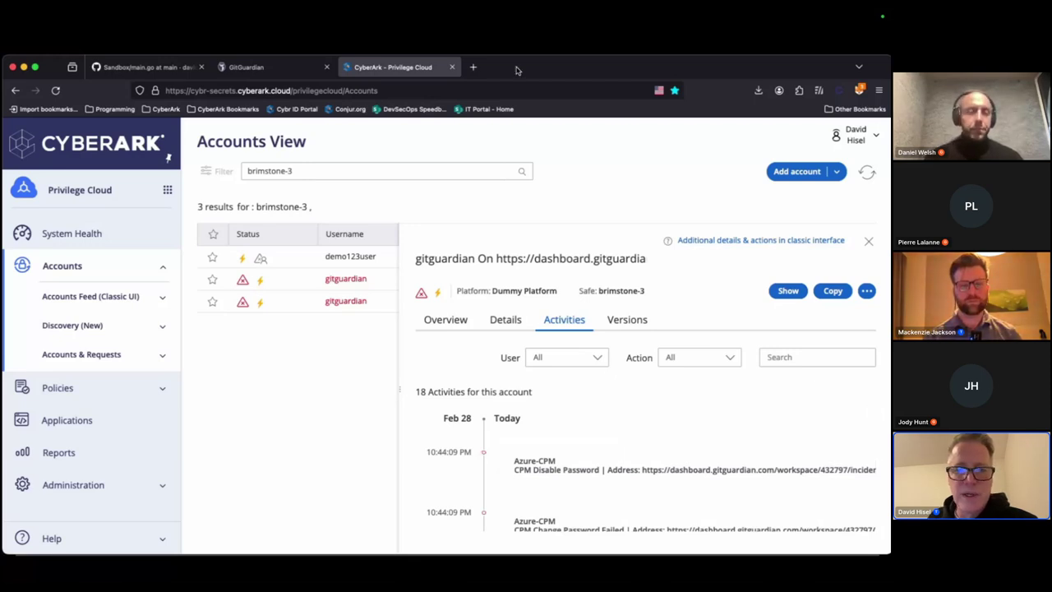
Step: Move the browser and terminal windows aside and advance the PowerPoint slide show to the "Thank you! Questions?" slide
{"action": "left_click_drag", "start_coordinate": [516, 69], "coordinate": [996, 360]}
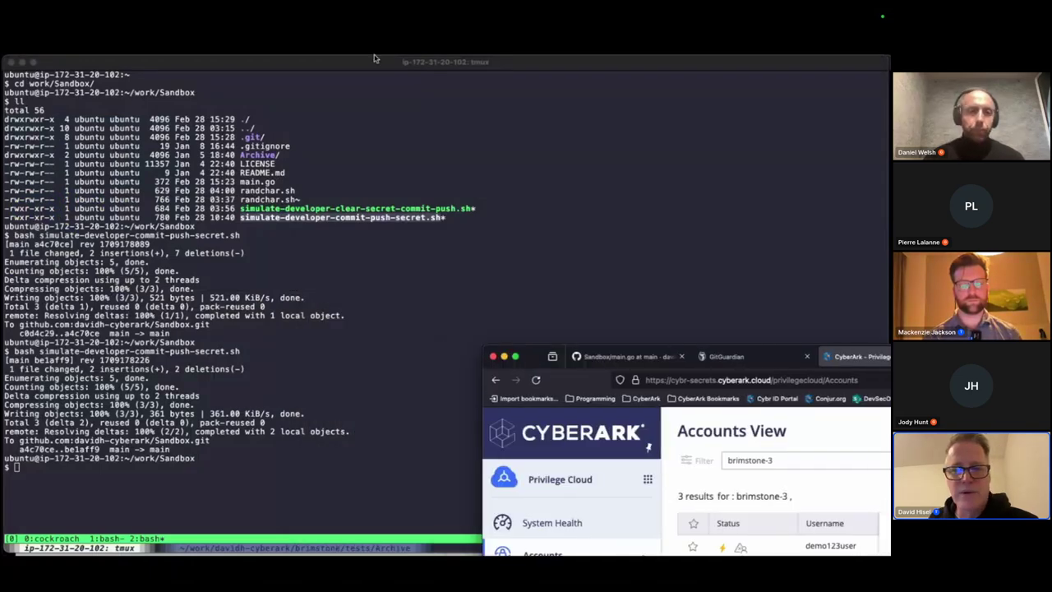
{"action": "left_click_drag", "start_coordinate": [358, 63], "coordinate": [820, 404]}
{"action": "left_click", "coordinate": [676, 387]}
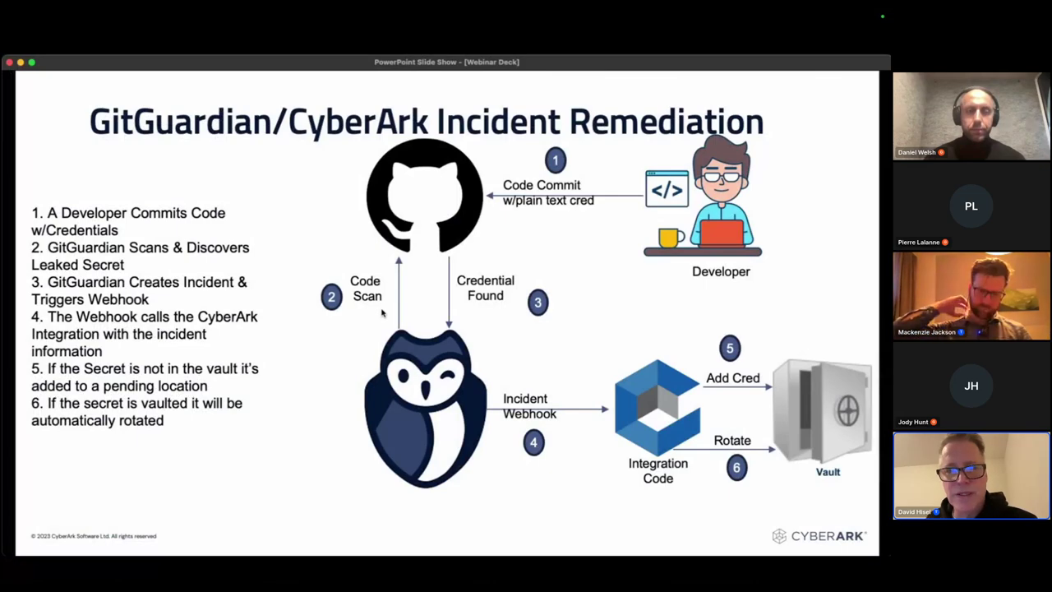
{"action": "left_click", "coordinate": [417, 294]}
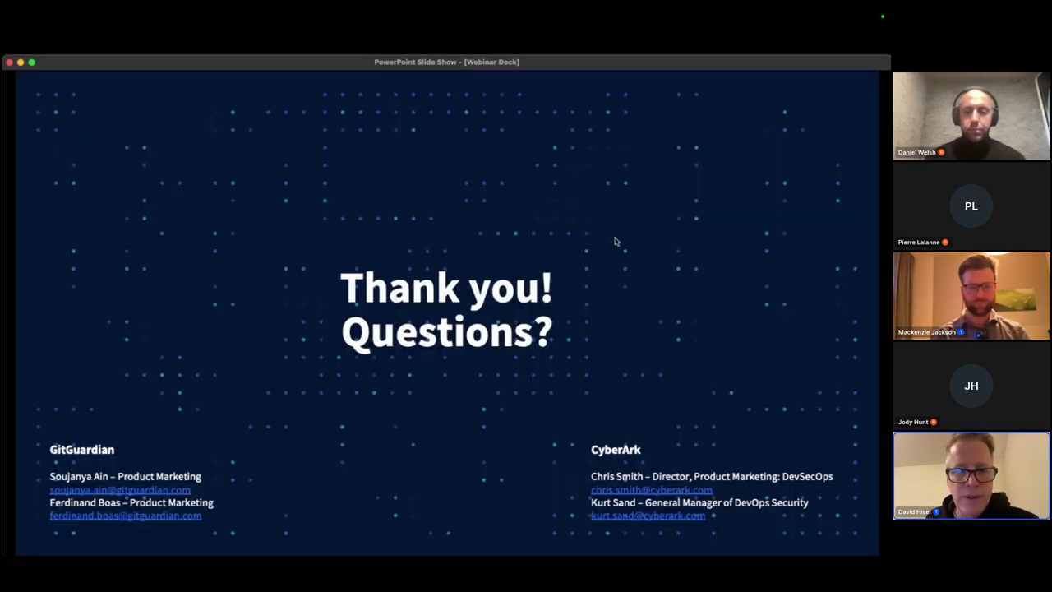
{"action": "key", "text": "super+Tab"}
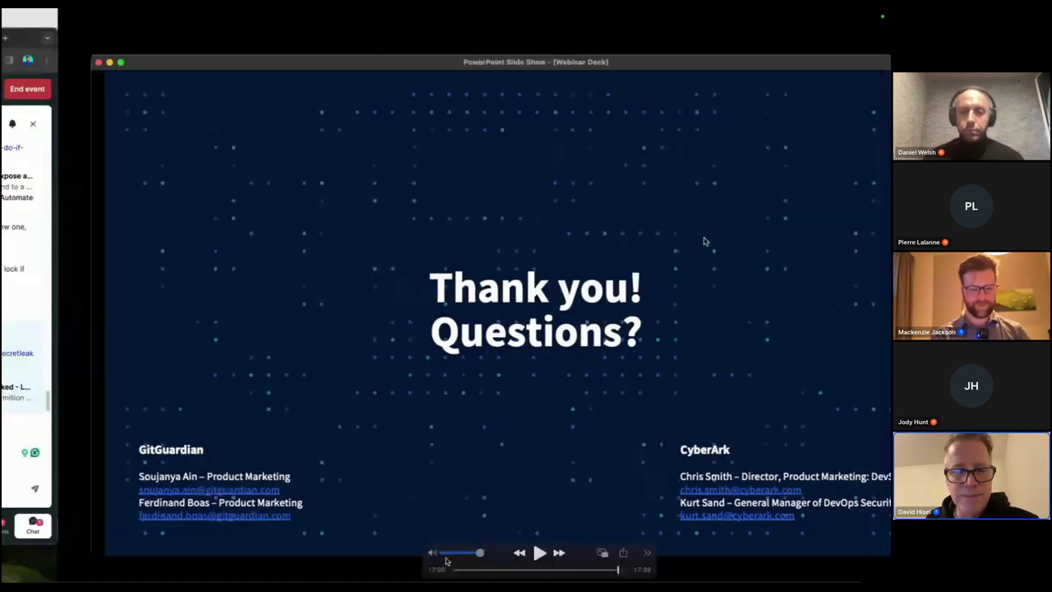